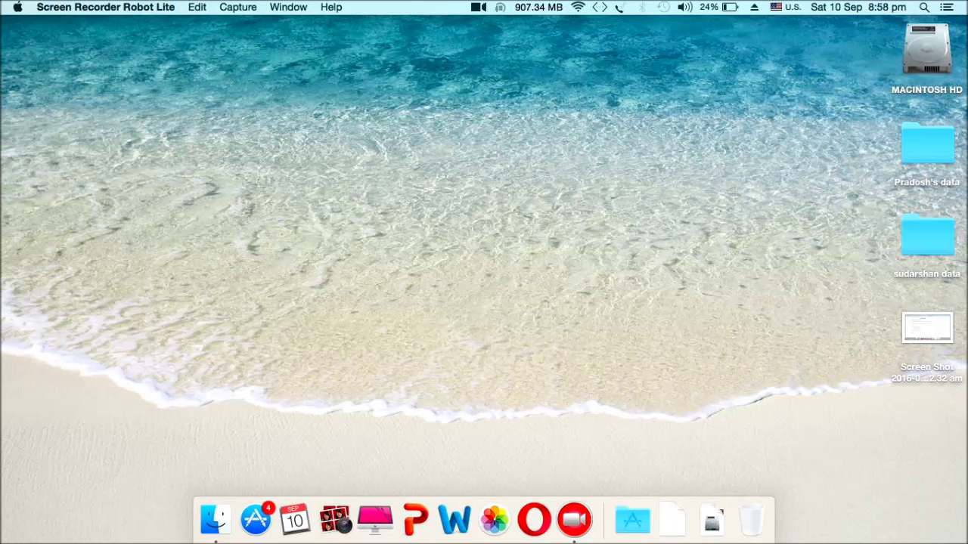
# - Launch Opera, search Google for OBS, and go to the obsproject.com homepage
pyautogui.click(533, 510)
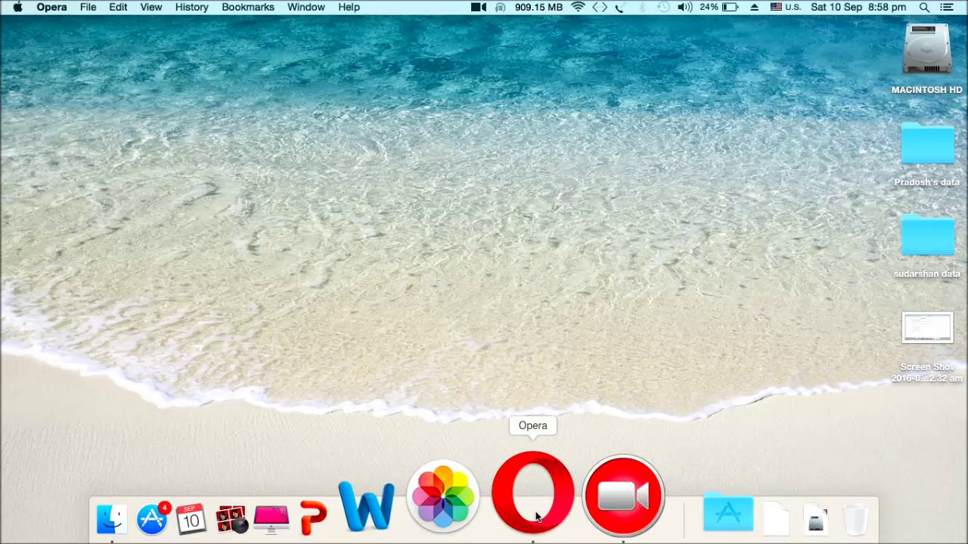
pyautogui.click(535, 516)
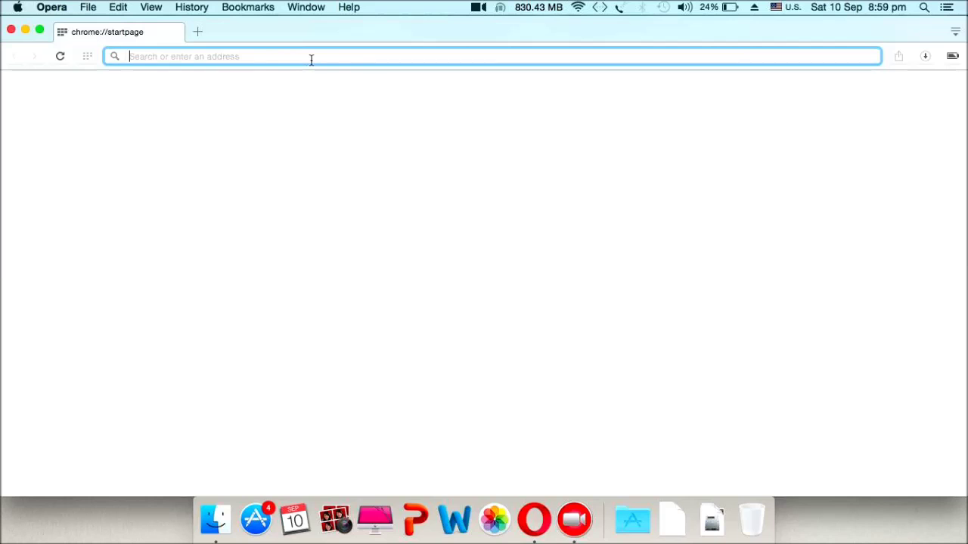
pyautogui.write('OBS')
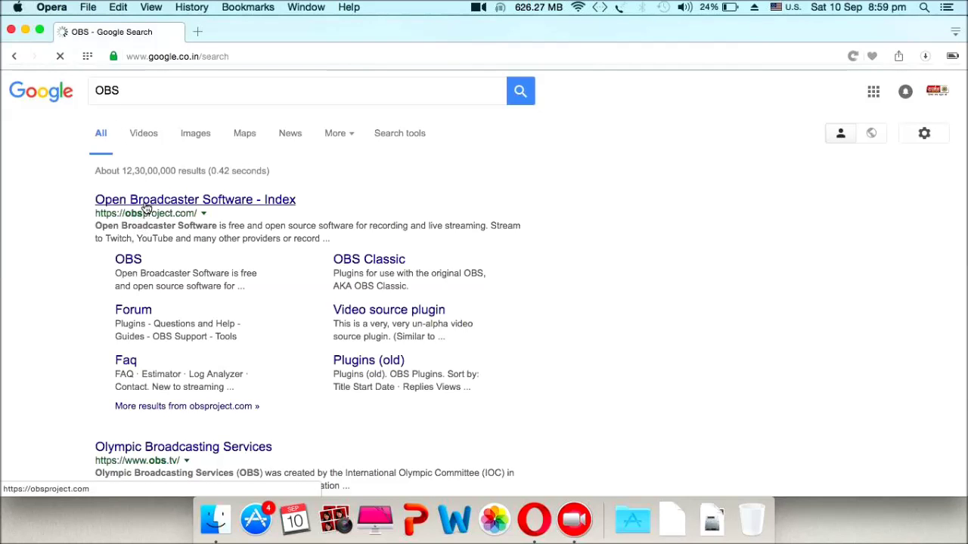
pyautogui.click(146, 205)
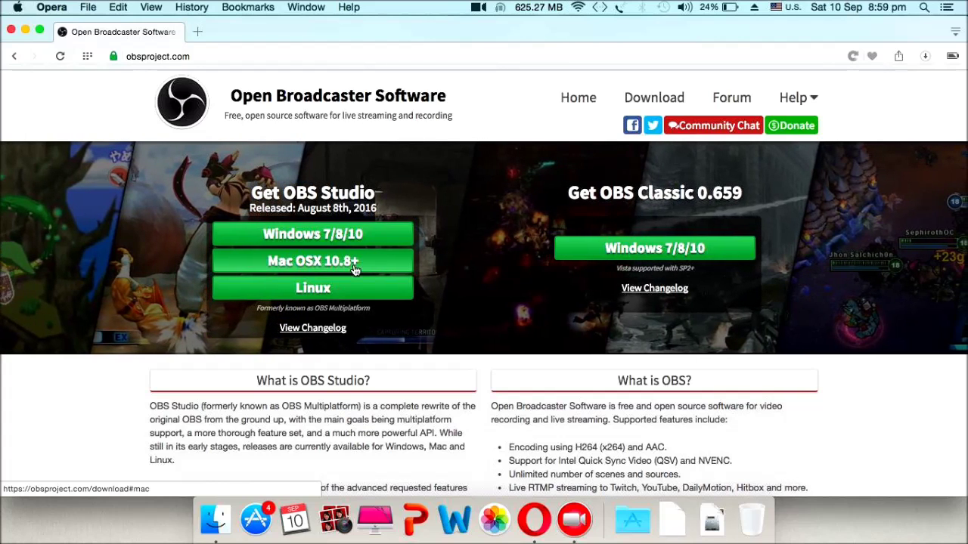
# - Go to the Mac OS X 10.8+ download and start downloading the OBS installer
pyautogui.click(355, 269)
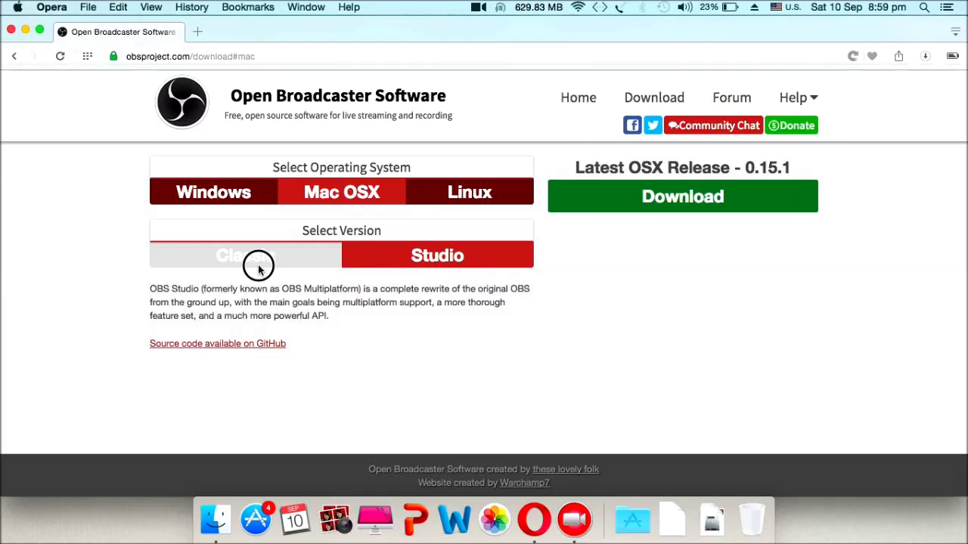
pyautogui.click(580, 198)
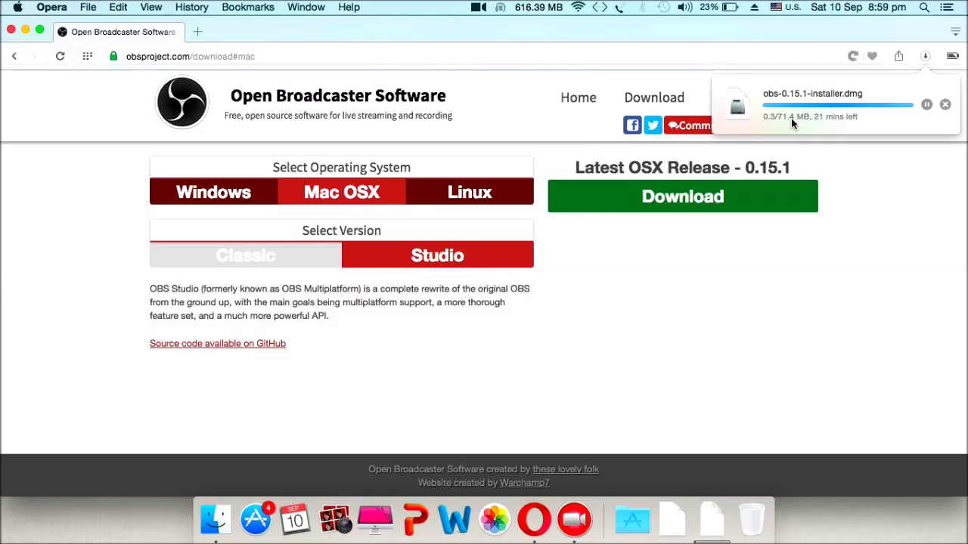
pyautogui.click(26, 31)
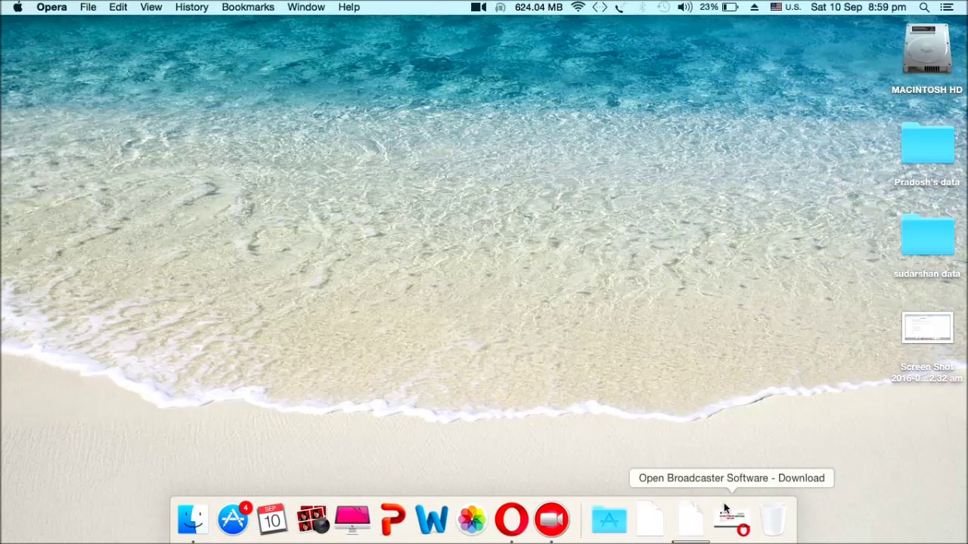
pyautogui.click(726, 516)
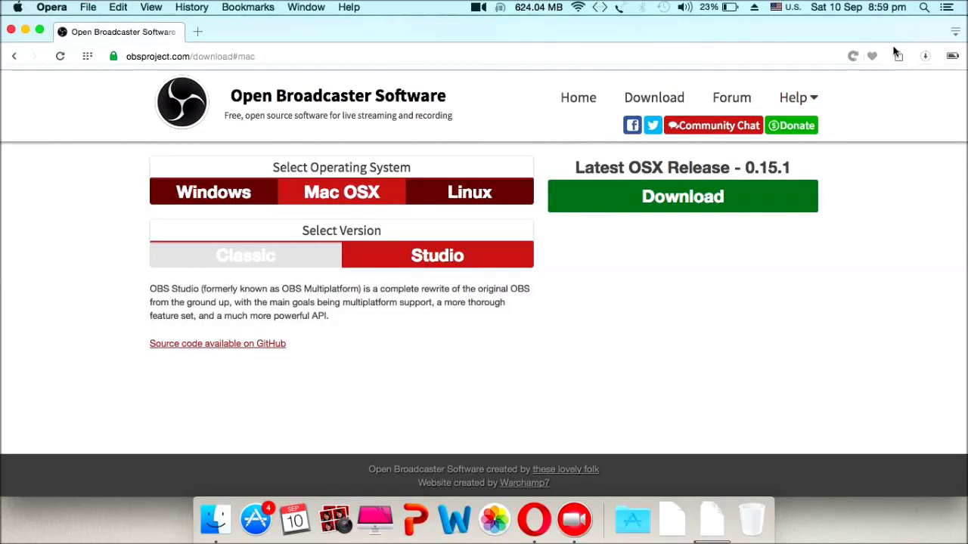
pyautogui.click(924, 57)
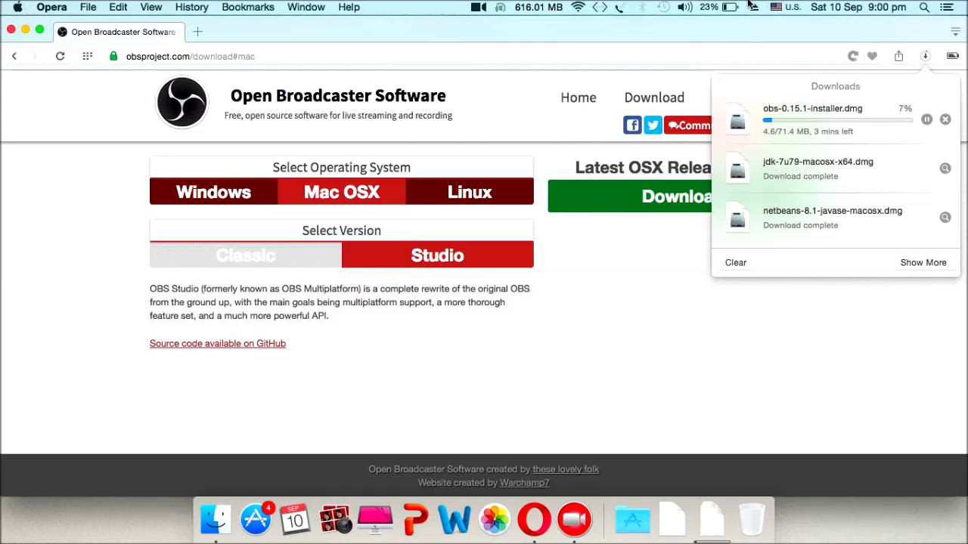
# - Confirm obs-0.15.1-installer.dmg finished downloading and reveal it in Finder
pyautogui.click(478, 7)
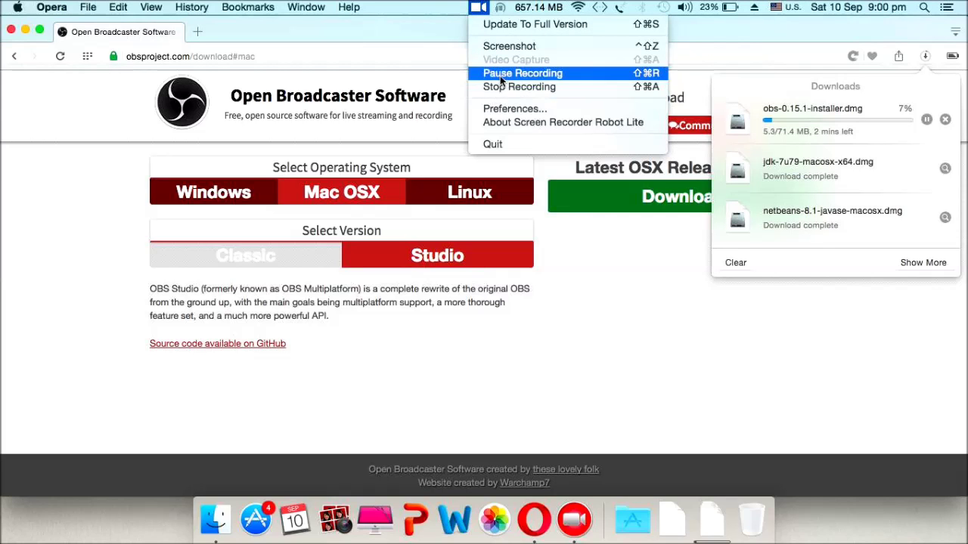
pyautogui.click(501, 76)
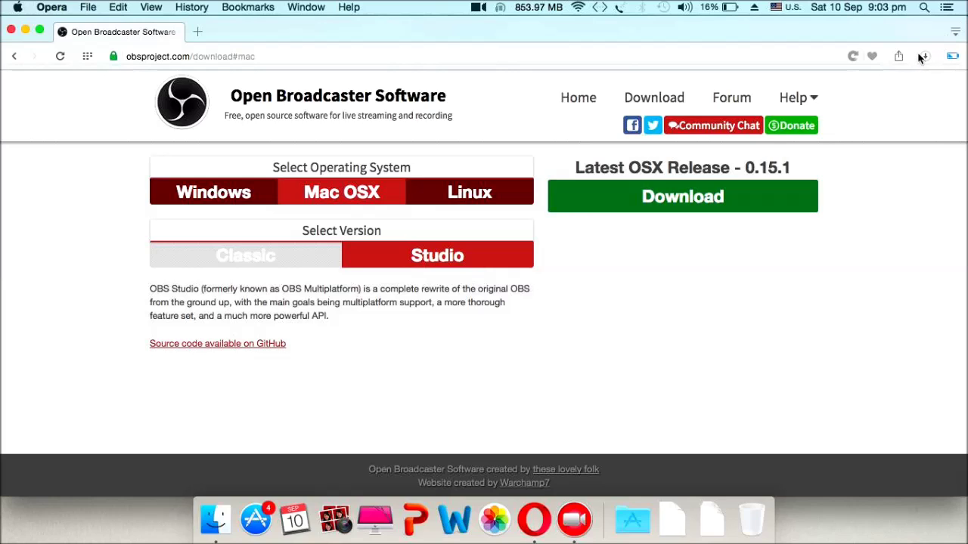
pyautogui.click(923, 57)
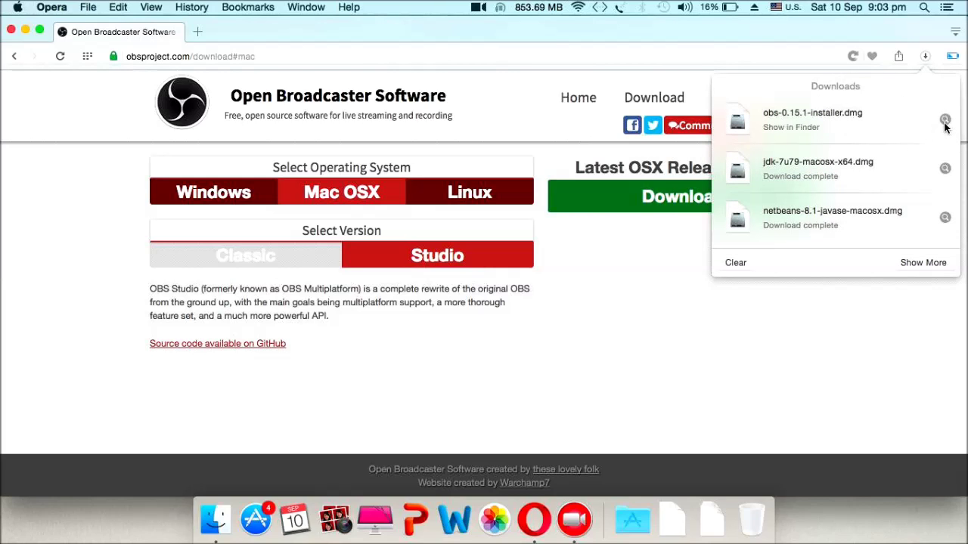
pyautogui.click(944, 120)
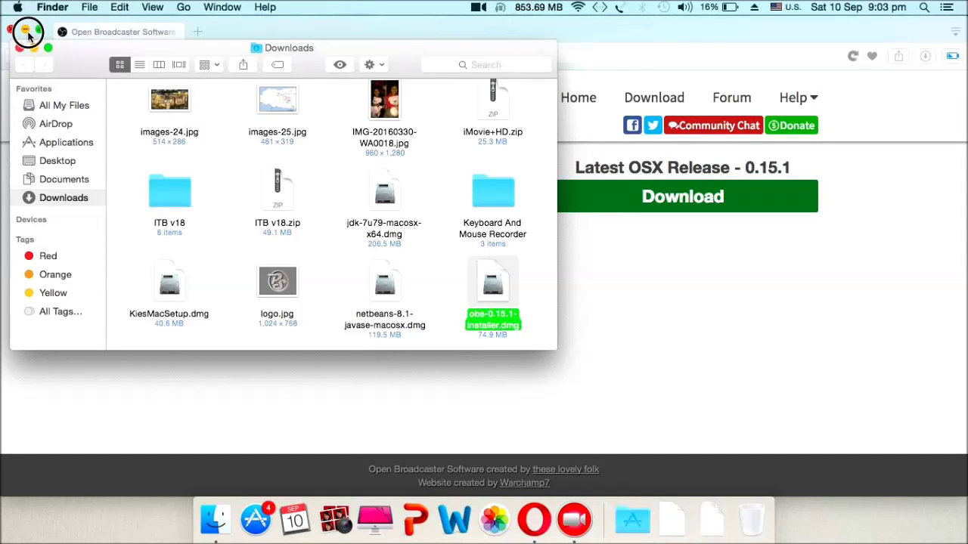
# - Copy the OBS installer disk image into a desktop folder and open that folder
pyautogui.click(25, 31)
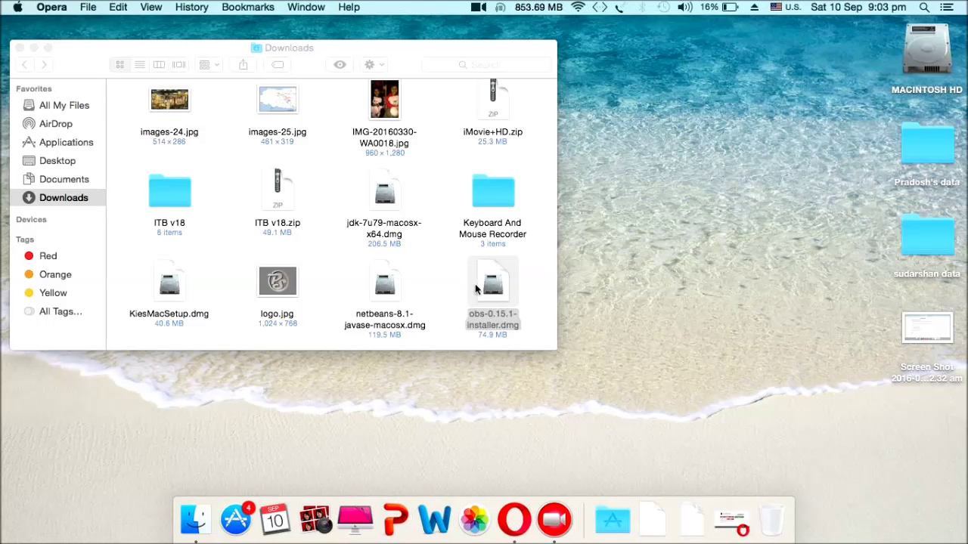
pyautogui.moveTo(501, 285); pyautogui.dragTo(924, 263)
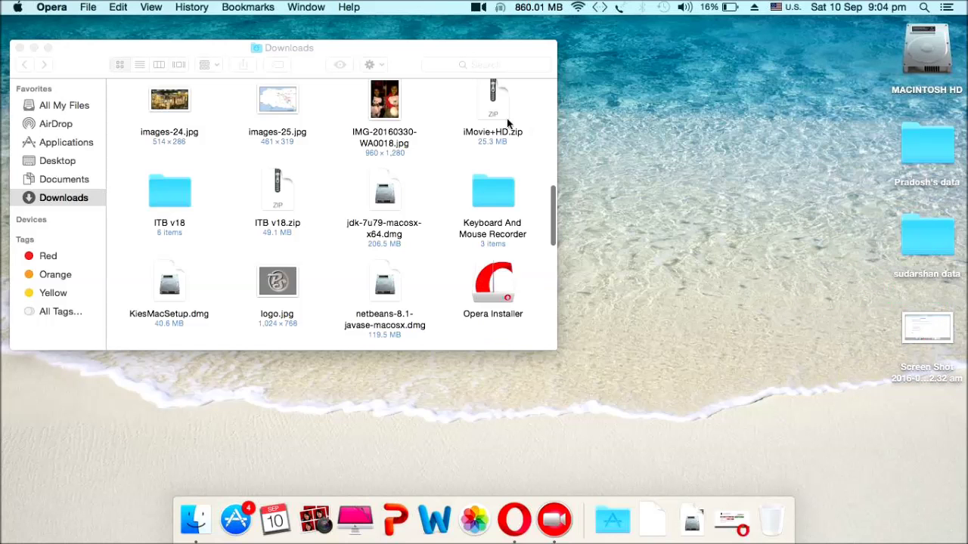
pyautogui.click(20, 48)
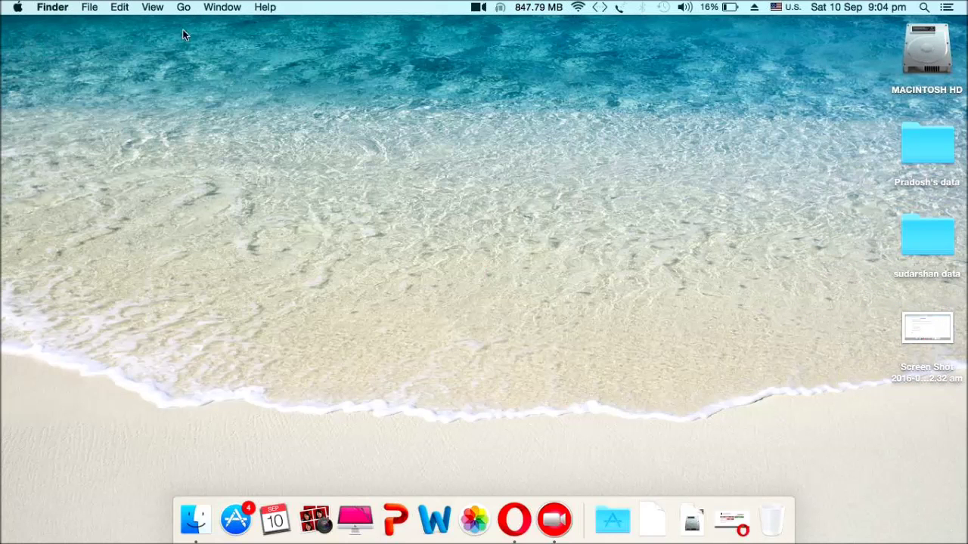
pyautogui.doubleClick(936, 267)
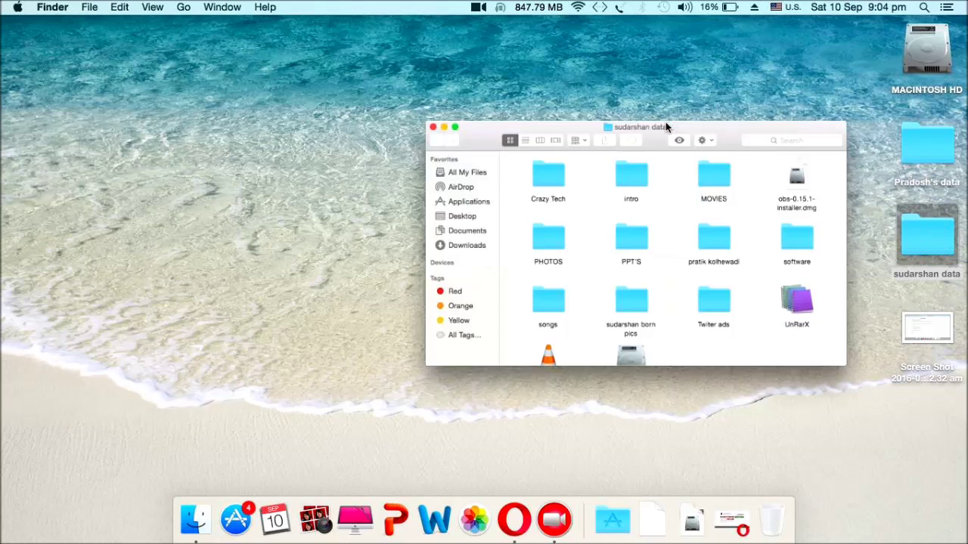
pyautogui.scroll(-2, 598, 298)
pyautogui.scroll(-2, 600, 310)
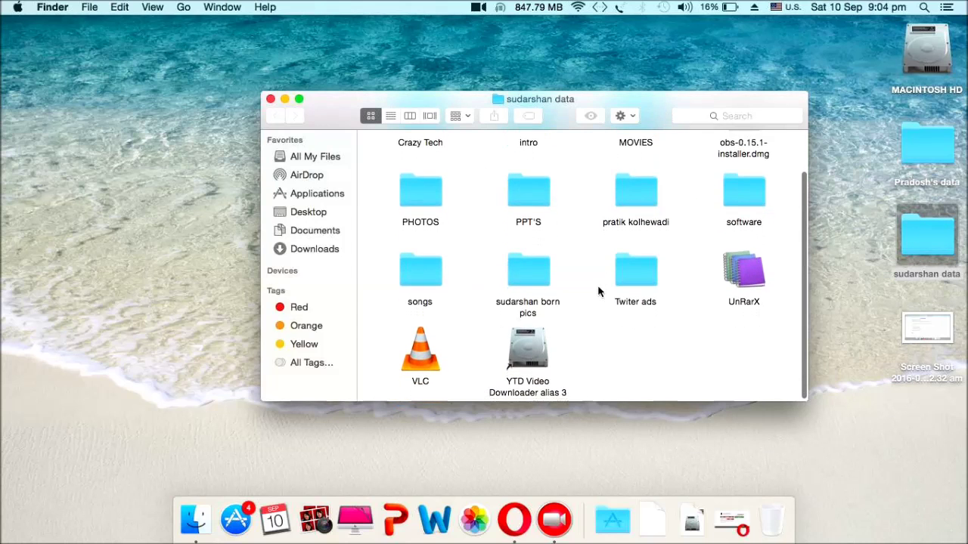
pyautogui.scroll(2, 601, 318)
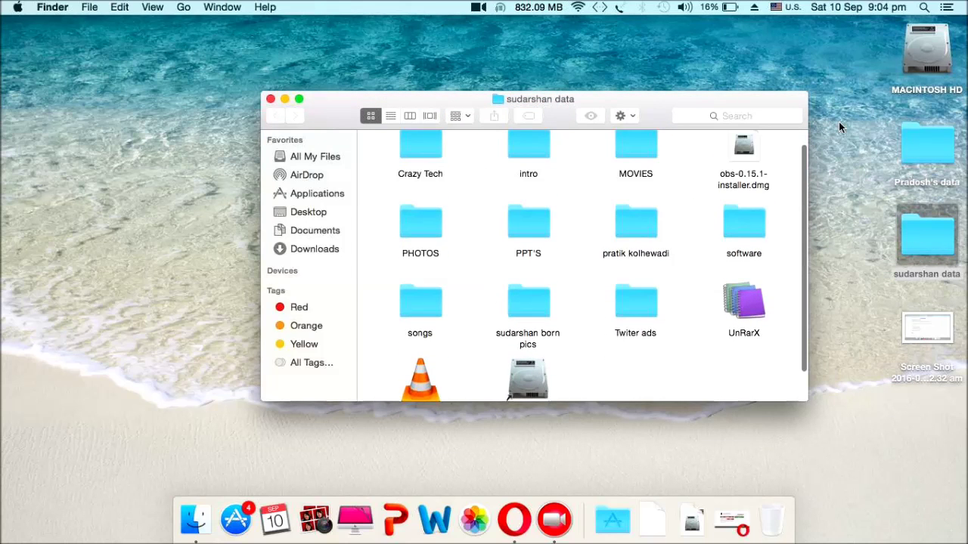
# - Mount the OBS disk image and launch the OBS.pkg installer inside it
pyautogui.click(744, 153)
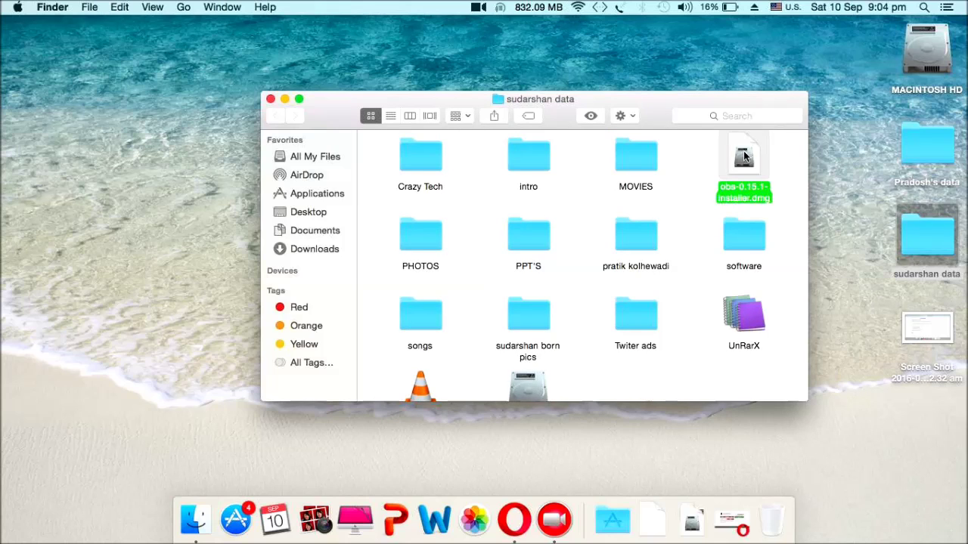
pyautogui.doubleClick(744, 155)
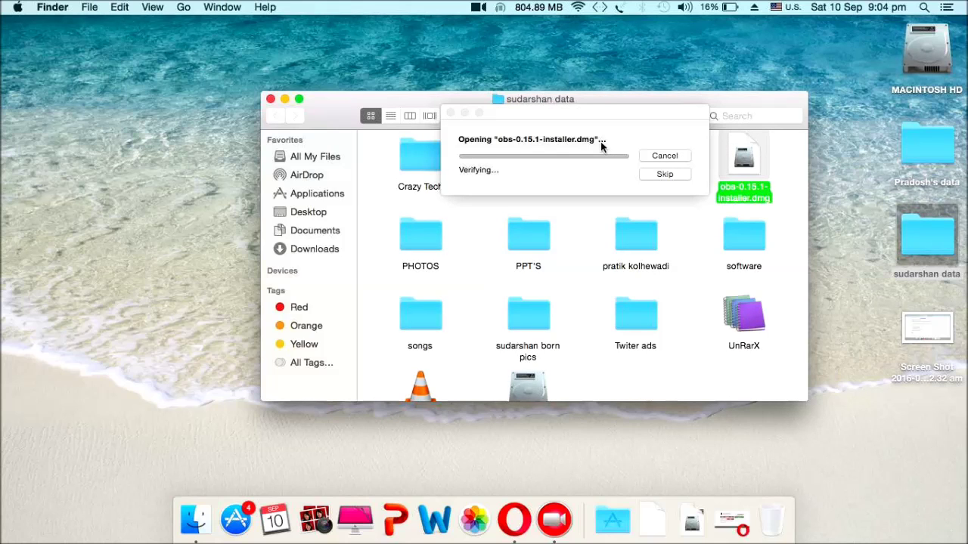
pyautogui.click(596, 117)
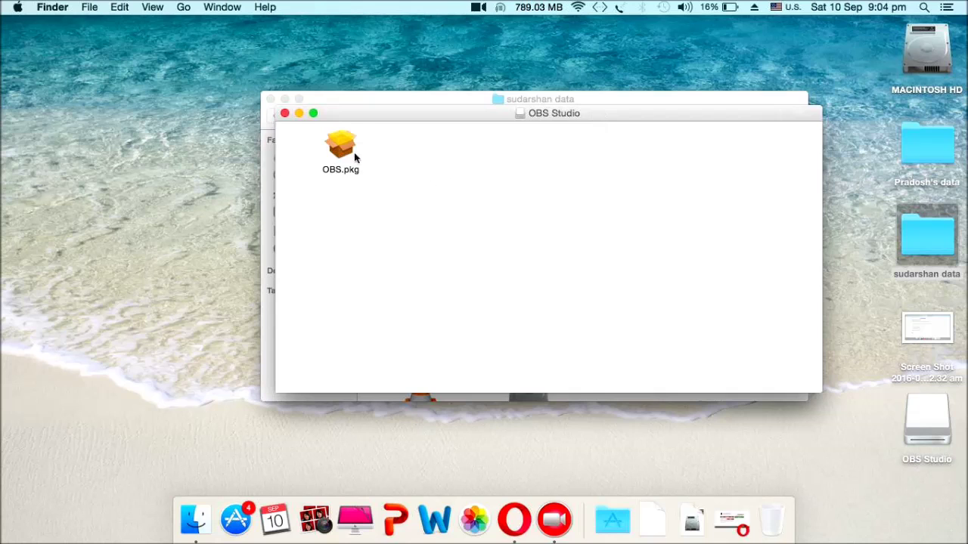
pyautogui.click(349, 157)
pyautogui.doubleClick(349, 156)
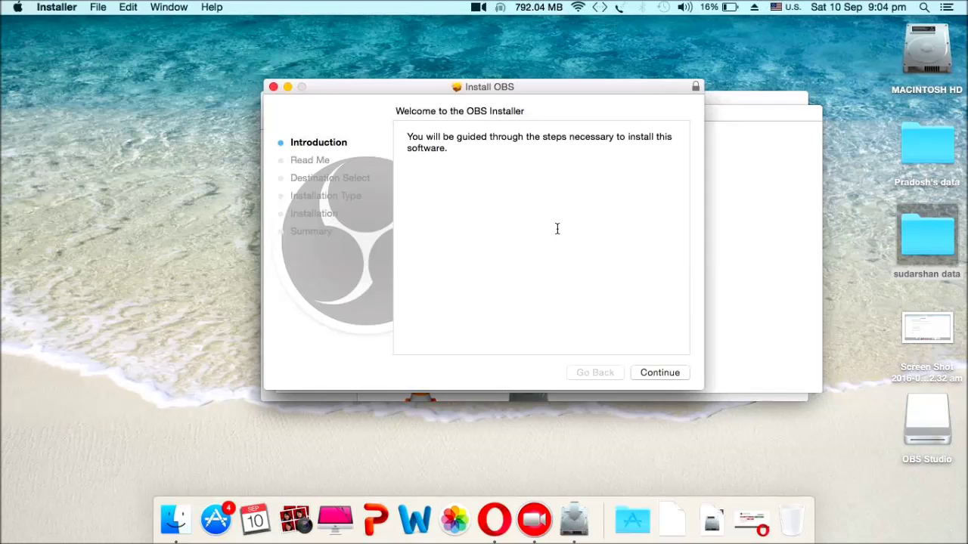
# - Install OBS on MACINTOSH HD with administrator authorization and close the finished installer
pyautogui.click(639, 378)
pyautogui.click(655, 373)
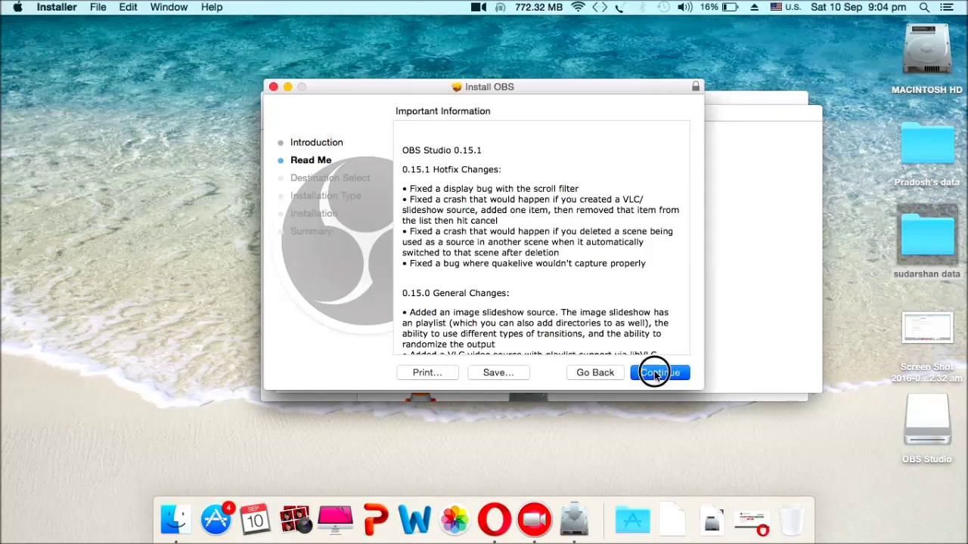
pyautogui.click(655, 373)
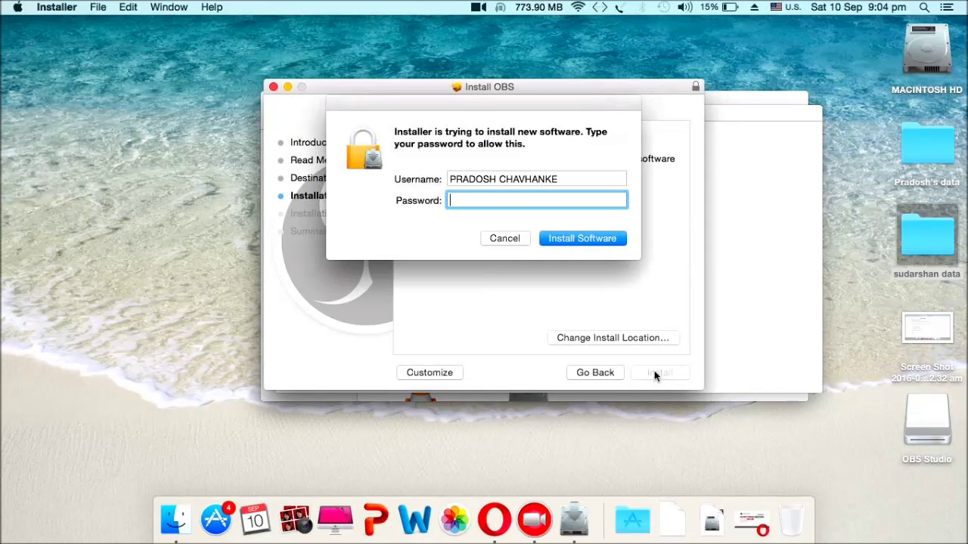
pyautogui.click(506, 237)
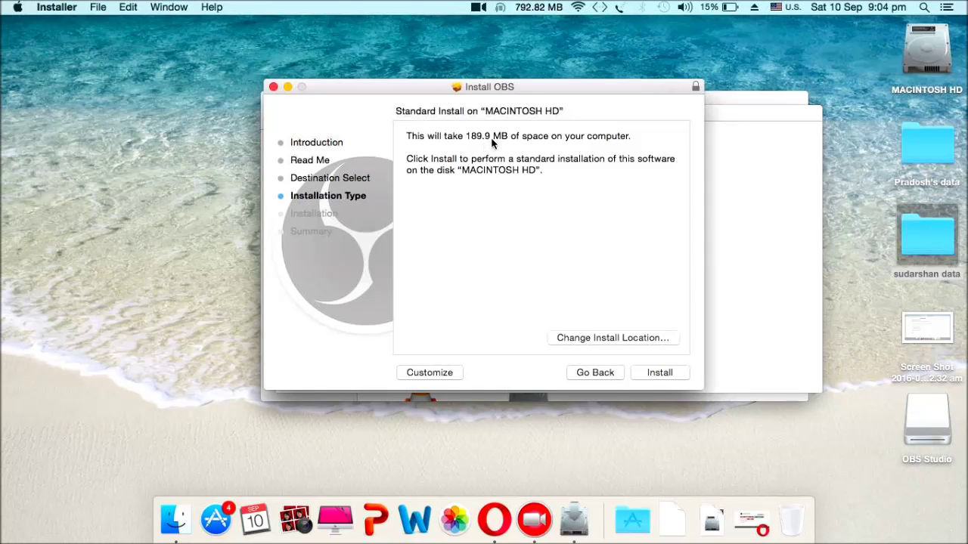
pyautogui.click(649, 377)
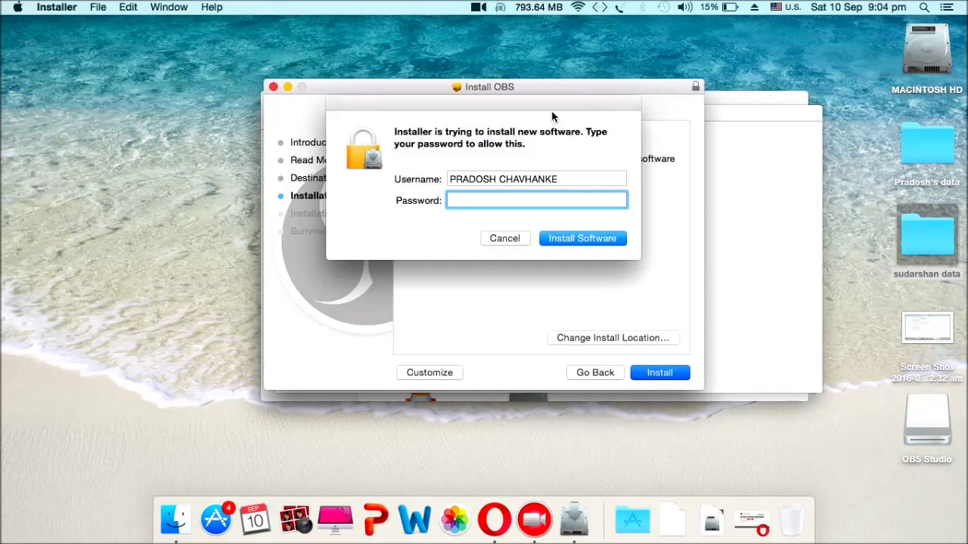
pyautogui.click(548, 236)
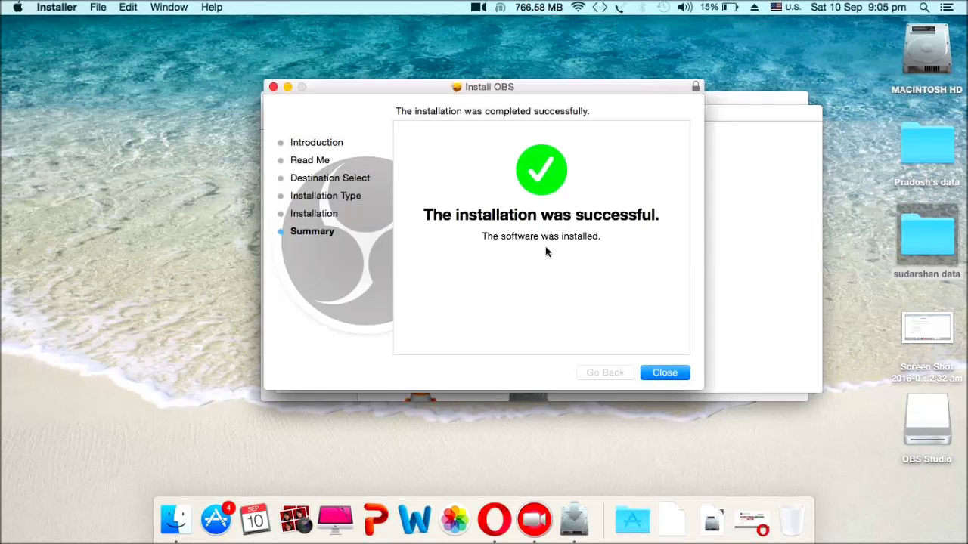
pyautogui.click(655, 381)
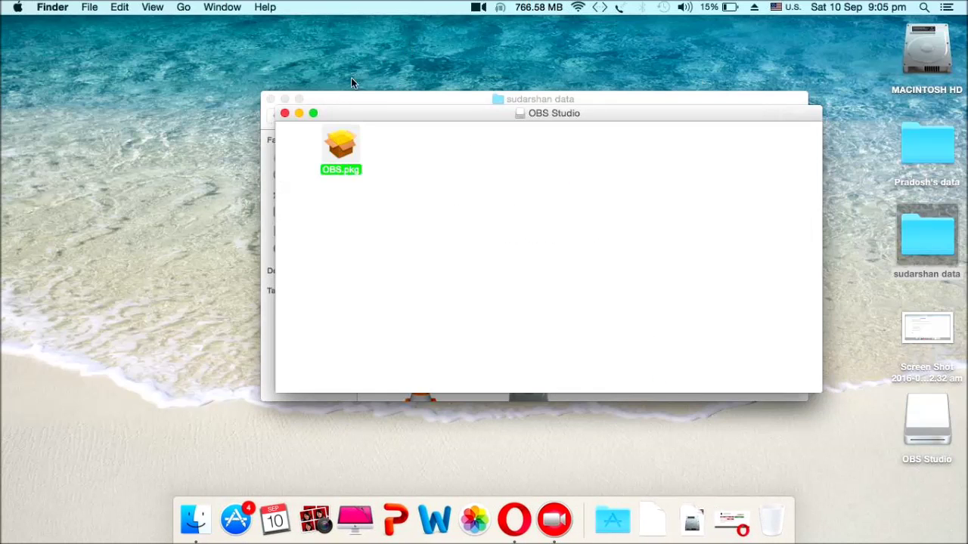
# - Close the OBS Studio disk window and launch OBS from the Applications list
pyautogui.click(284, 111)
pyautogui.click(270, 100)
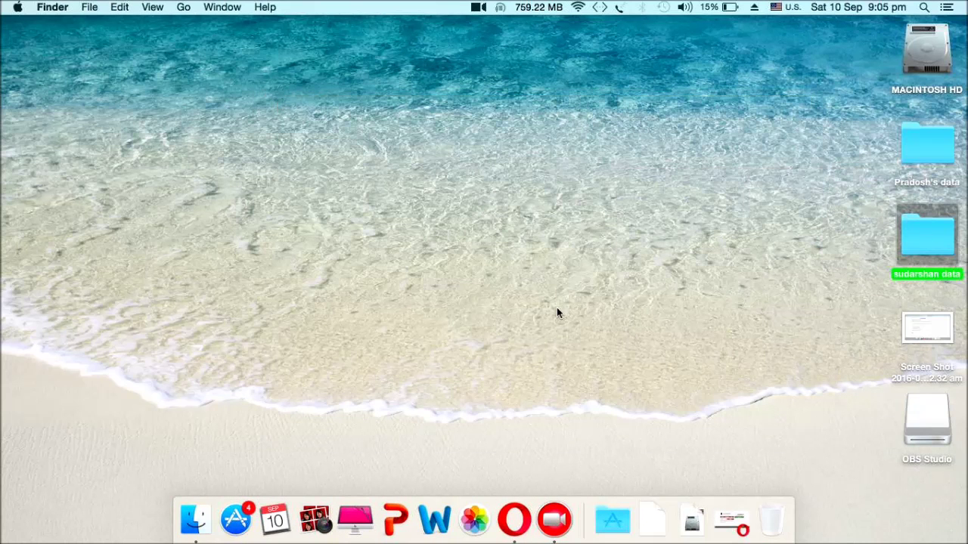
pyautogui.click(598, 530)
pyautogui.scroll(-2, 664, 276)
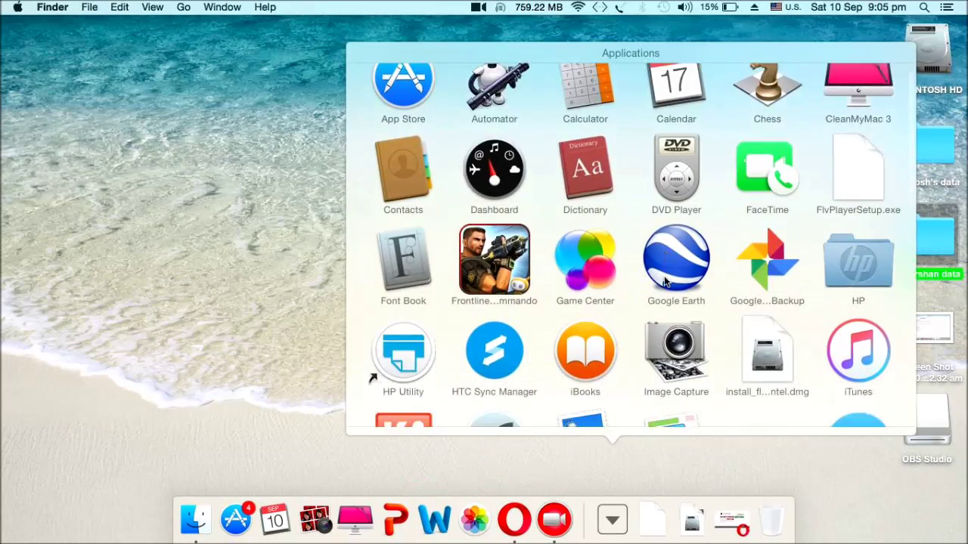
pyautogui.scroll(-5, 664, 276)
pyautogui.scroll(-5, 664, 276)
pyautogui.scroll(-1, 664, 282)
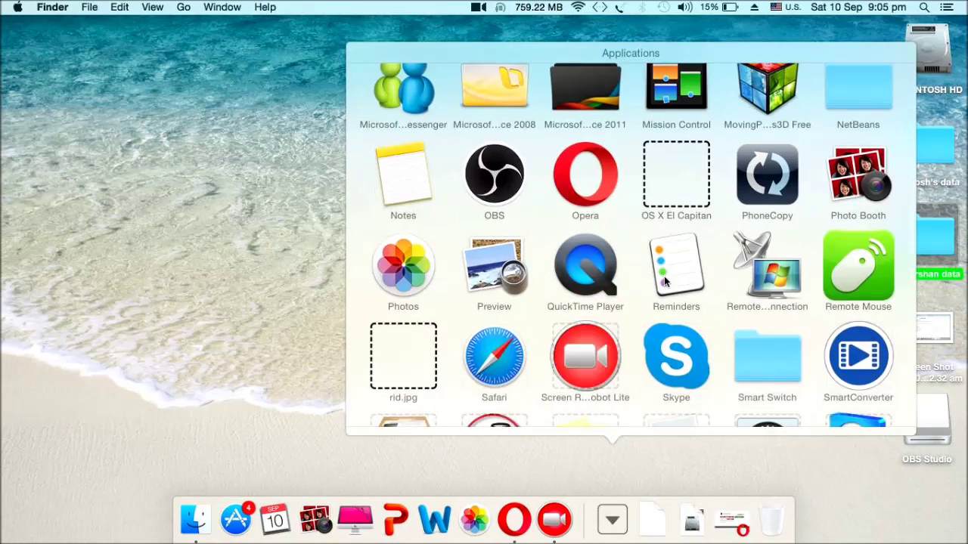
pyautogui.click(483, 187)
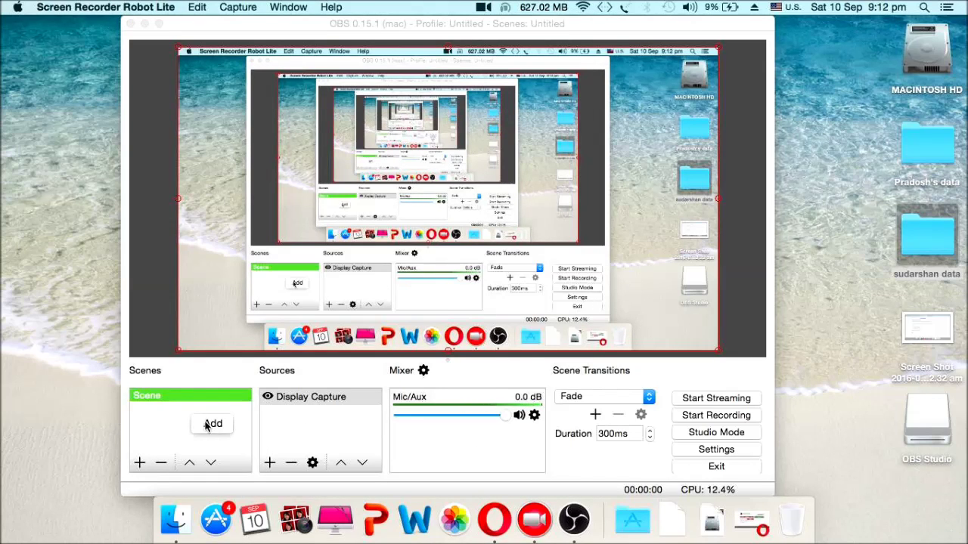
# - Begin adding a new scene under Scenes, prefilled with the name Scene 1
pyautogui.click(206, 427)
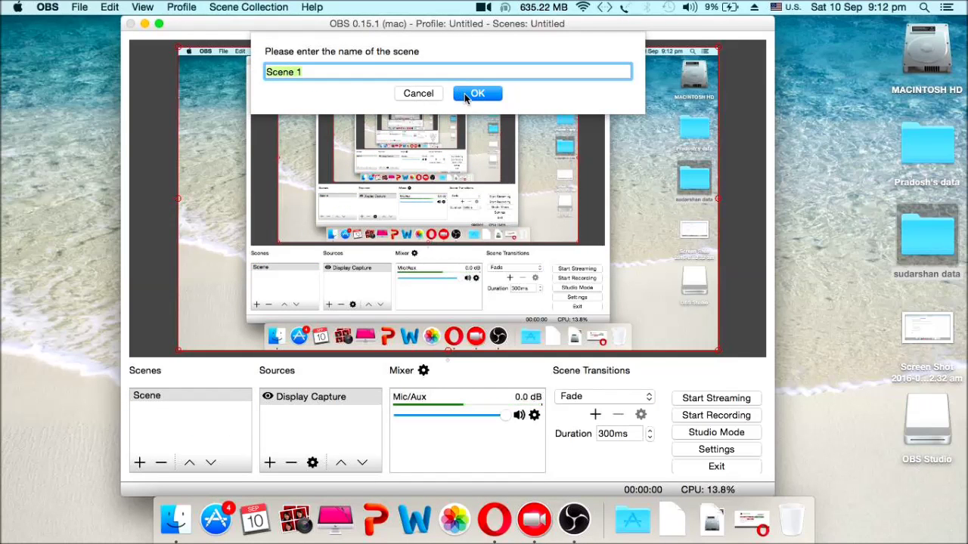
# - Create Scene 1 and add a Display Capture 1 source capturing the whole desktop
pyautogui.click(468, 94)
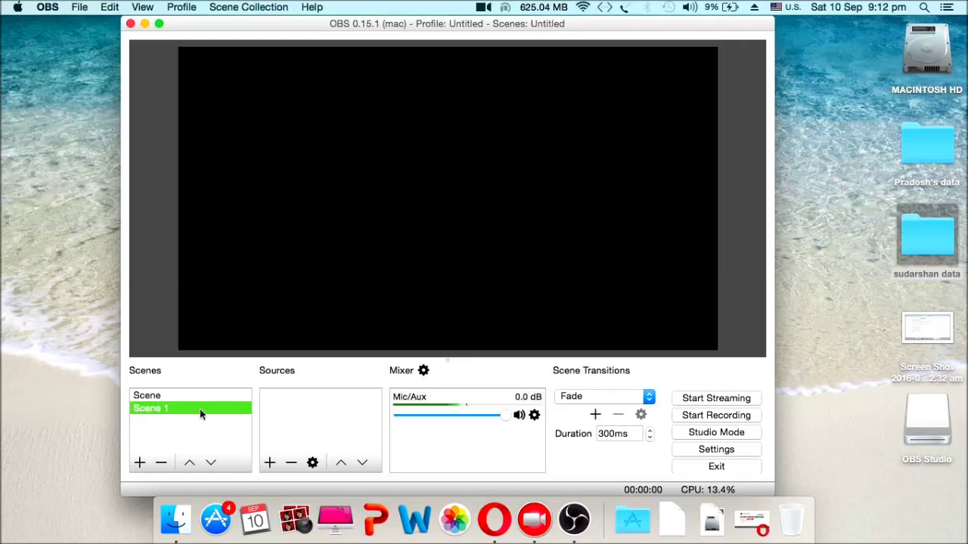
pyautogui.click(293, 403)
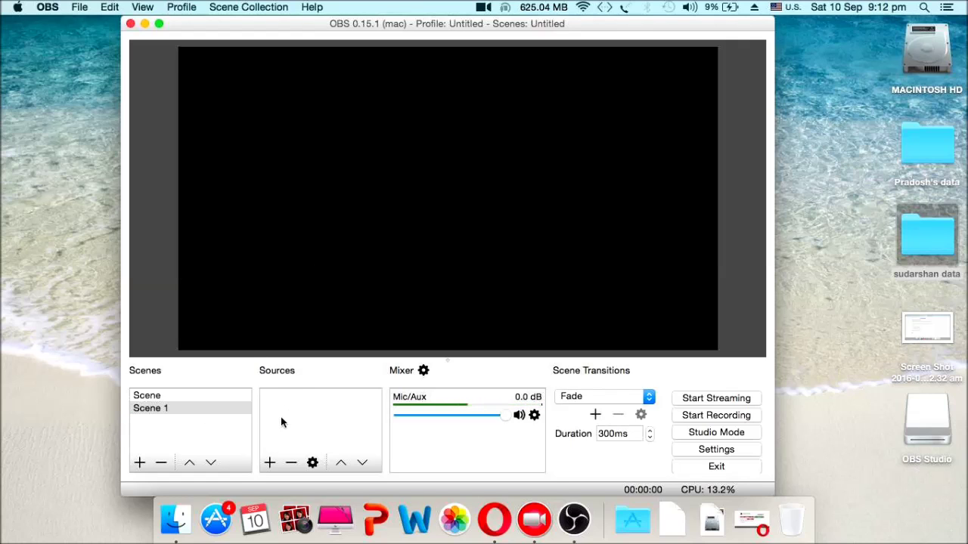
pyautogui.rightClick(280, 417)
pyautogui.moveTo(310, 428)
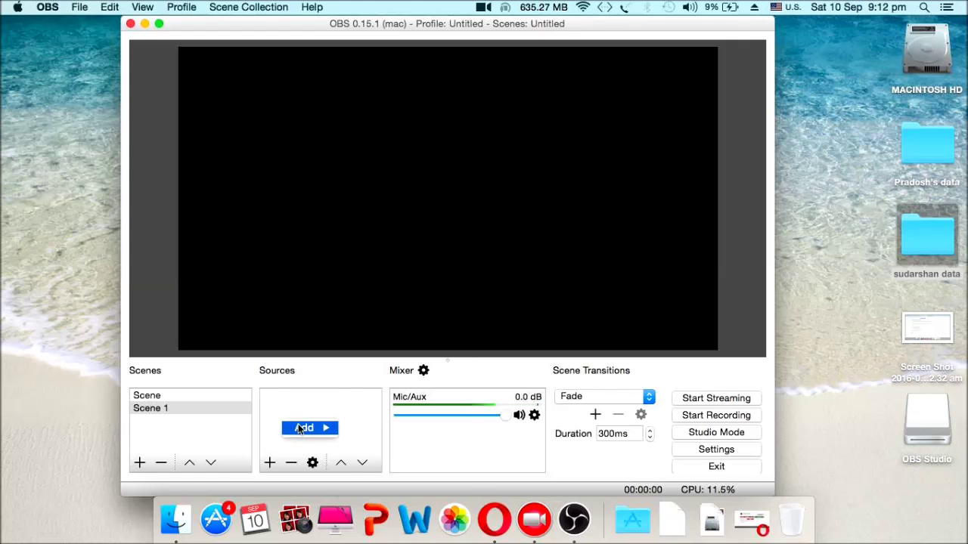
pyautogui.click(423, 402)
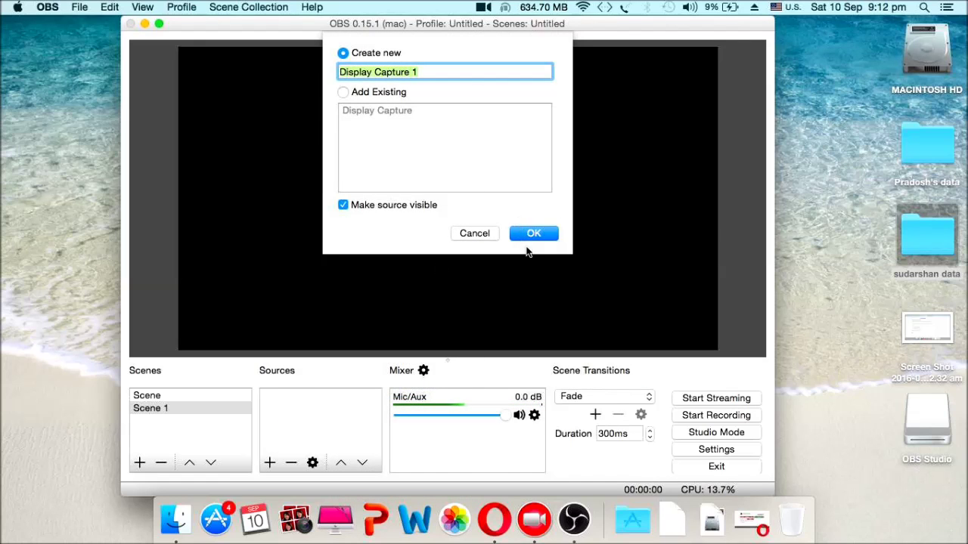
pyautogui.click(531, 236)
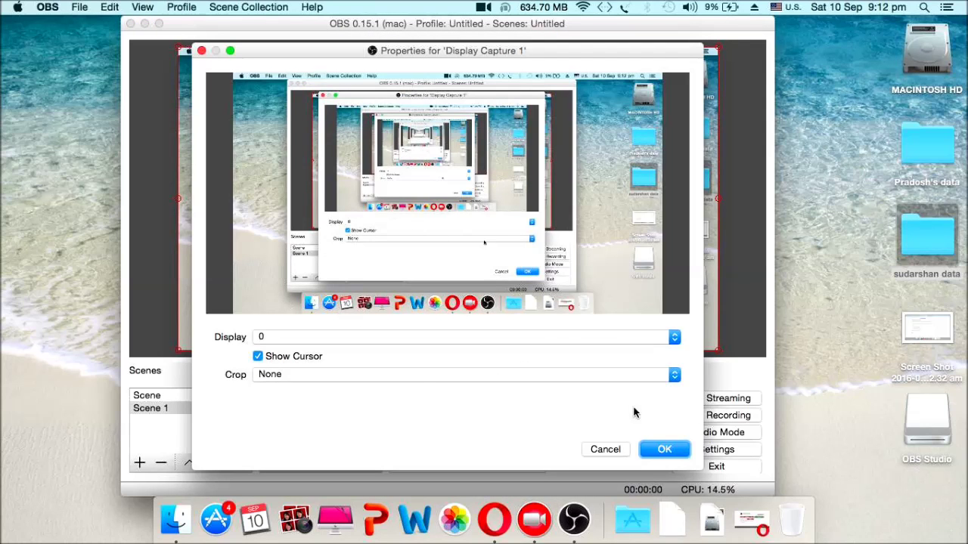
pyautogui.click(663, 449)
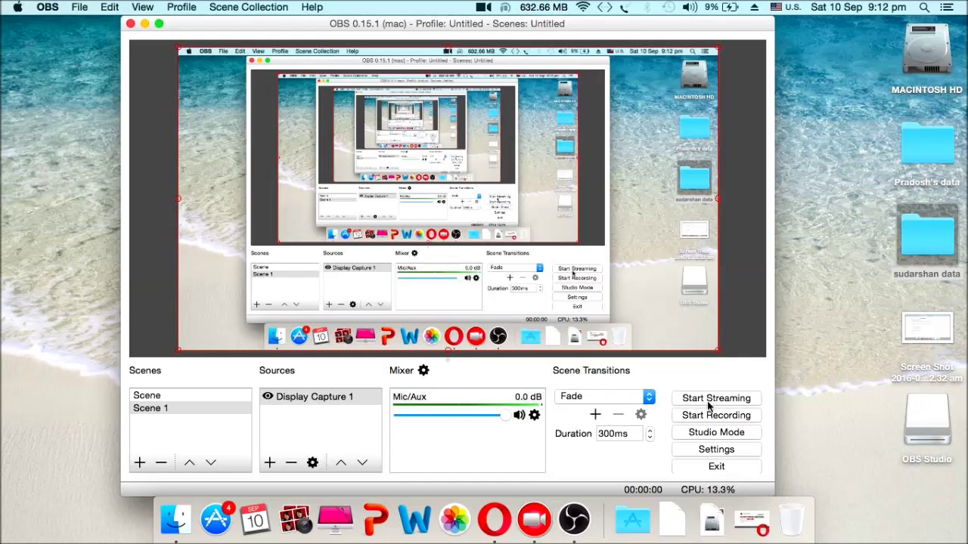
# - In Settings, keep the language English and the stream service Twitch under Streaming Services
pyautogui.click(722, 452)
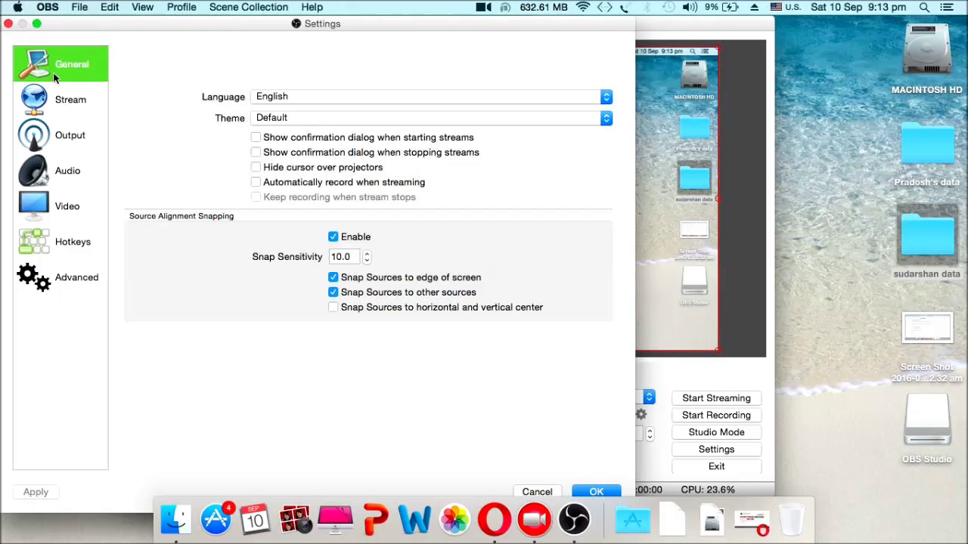
pyautogui.click(332, 97)
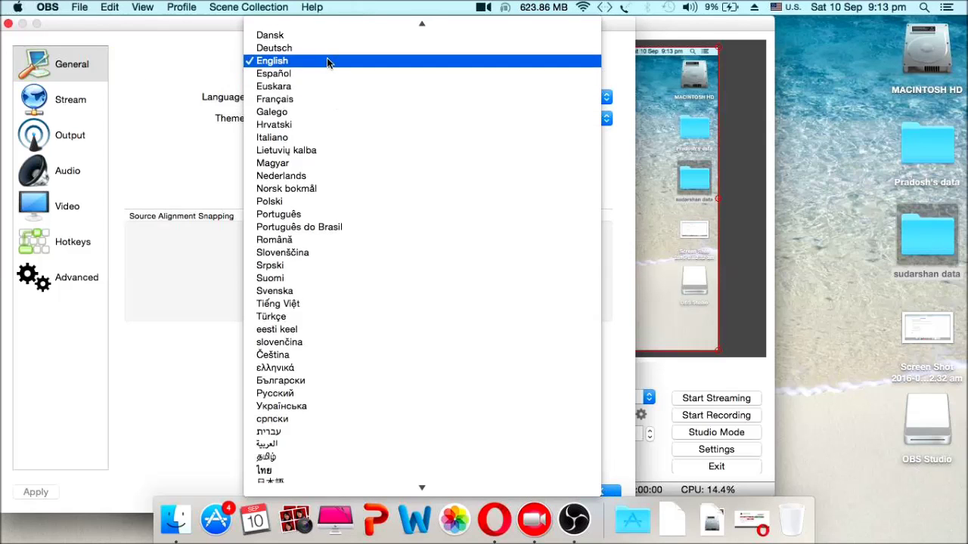
pyautogui.click(328, 60)
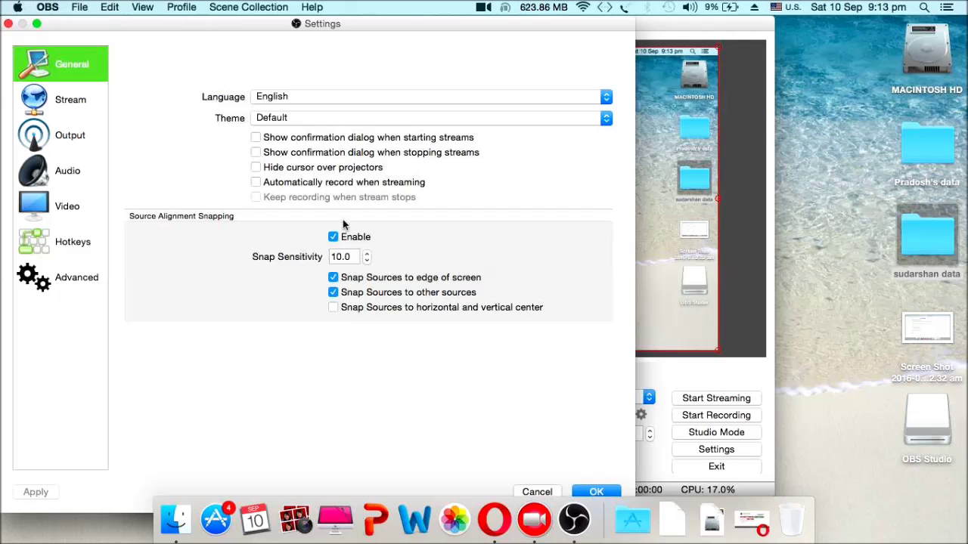
pyautogui.click(55, 106)
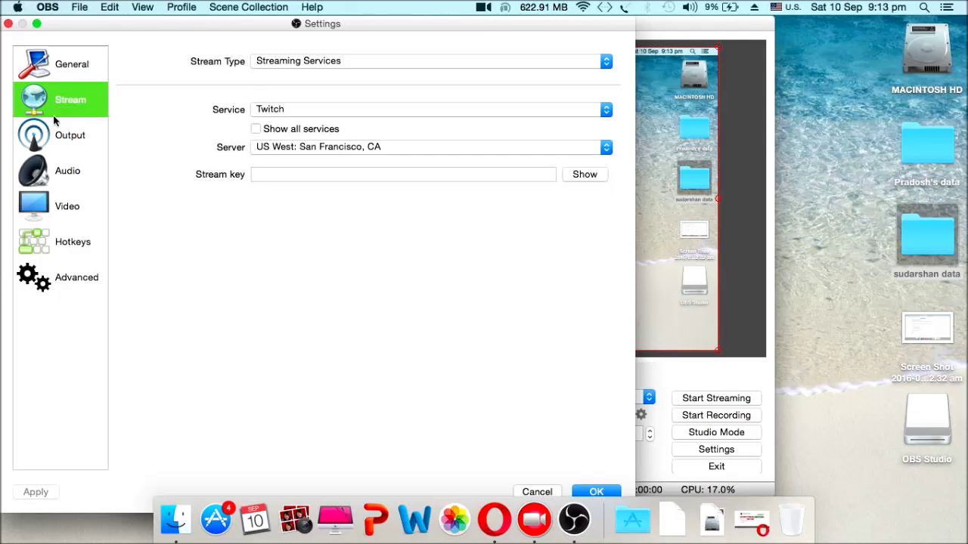
pyautogui.click(292, 62)
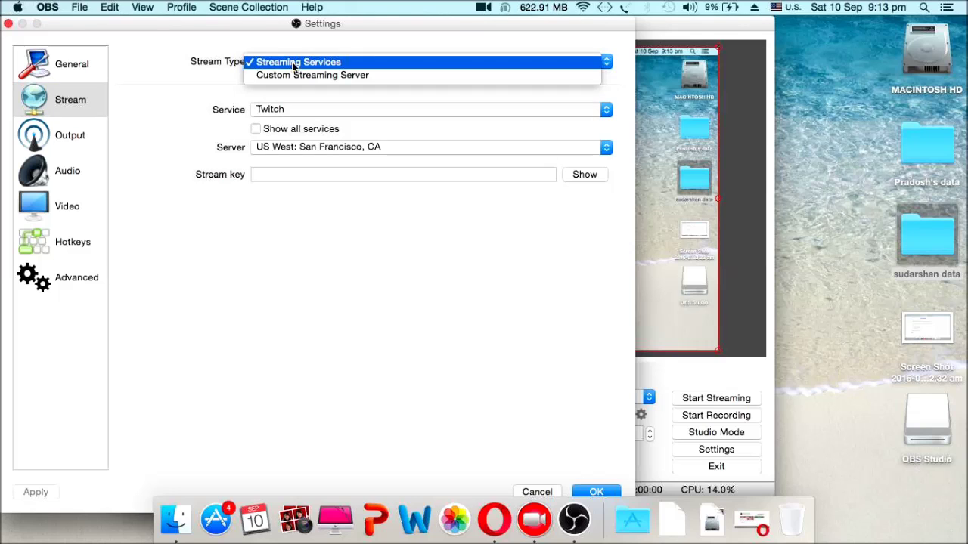
pyautogui.click(286, 112)
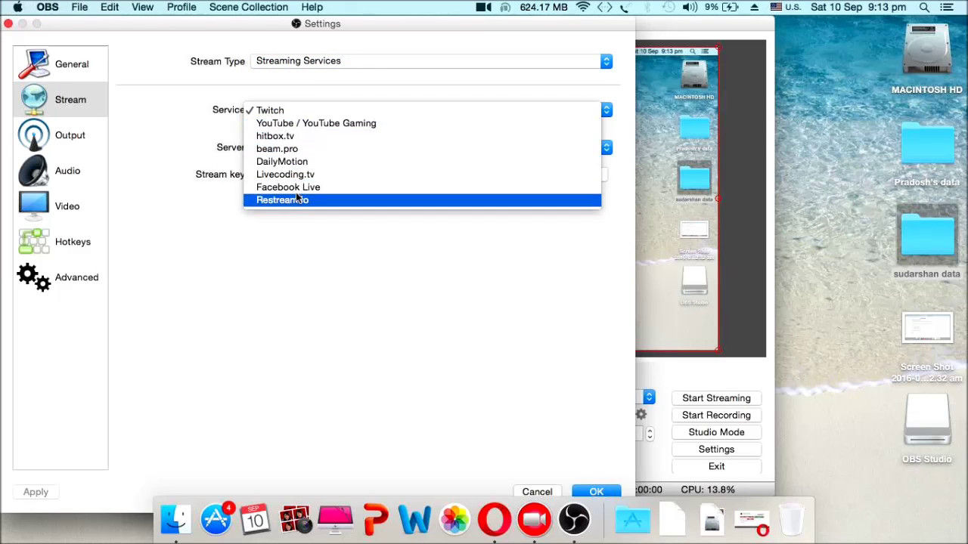
pyautogui.click(291, 112)
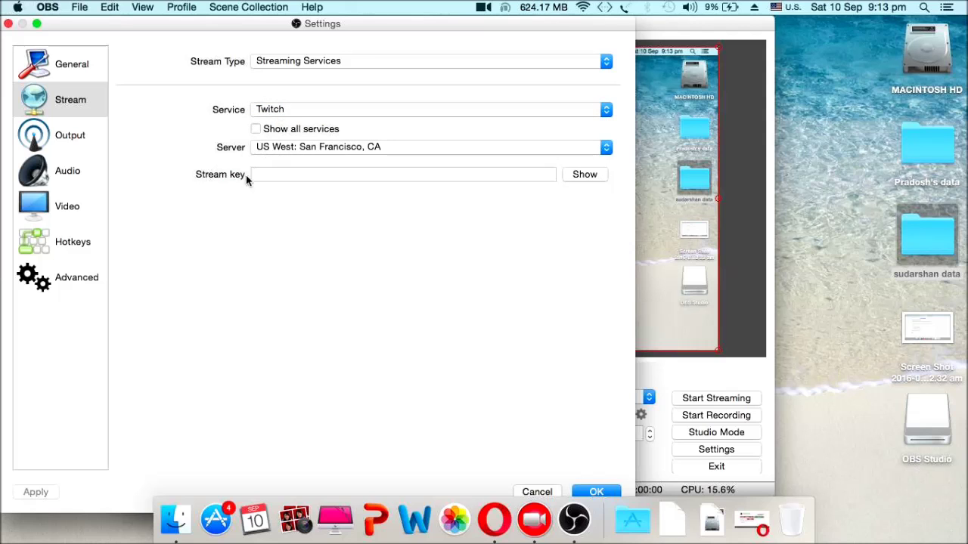
# - Leave the output mode on Simple and move to the Audio settings
pyautogui.click(69, 130)
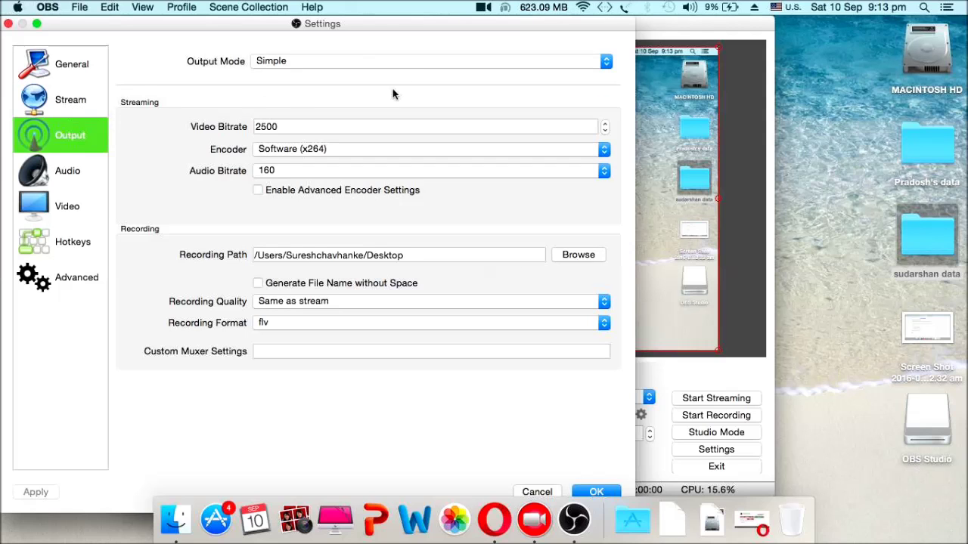
pyautogui.click(367, 59)
pyautogui.click(360, 68)
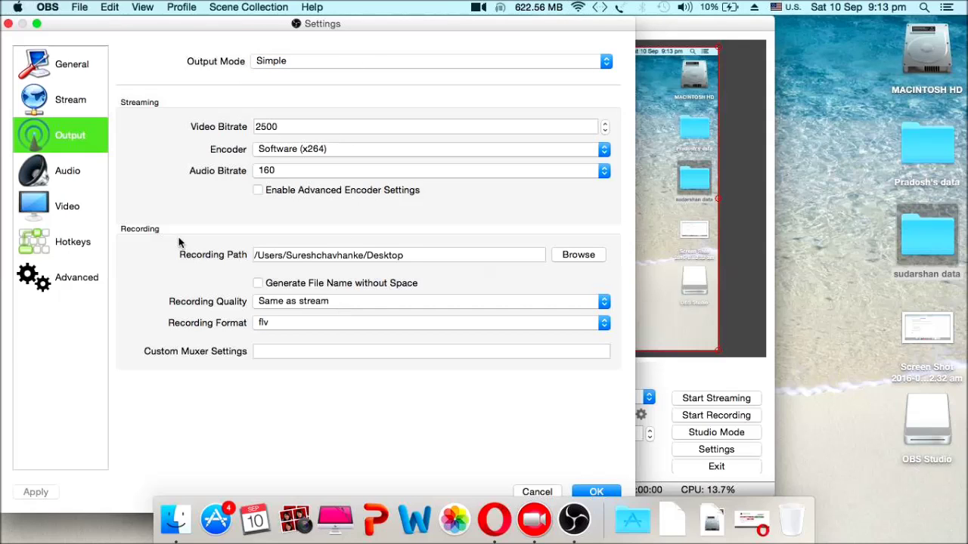
pyautogui.click(76, 171)
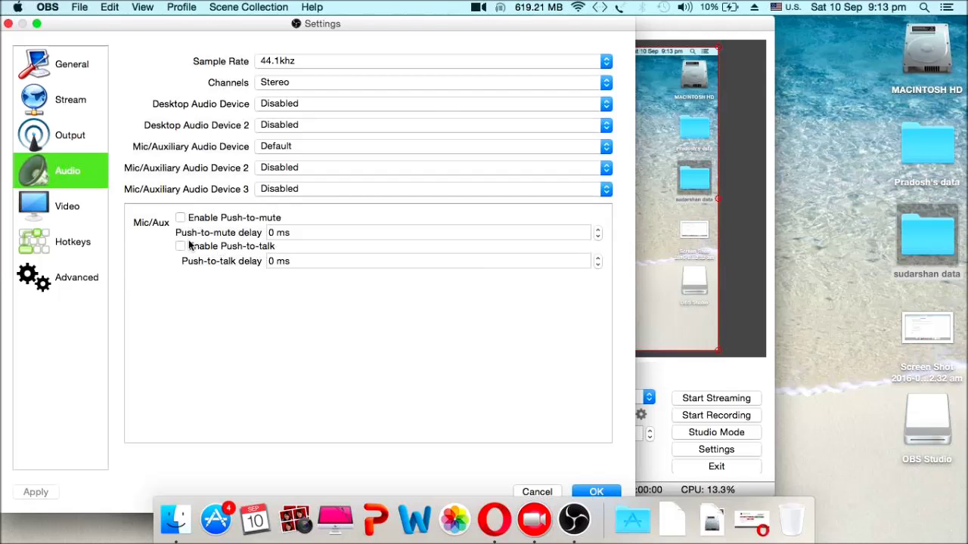
# - Set the Video output (scaled) resolution to 1024x576
pyautogui.click(85, 212)
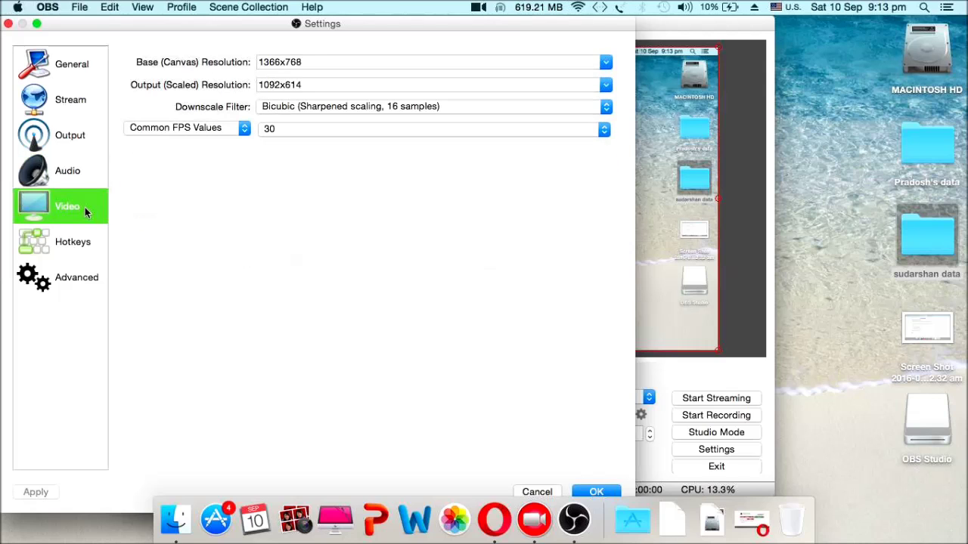
pyautogui.click(308, 62)
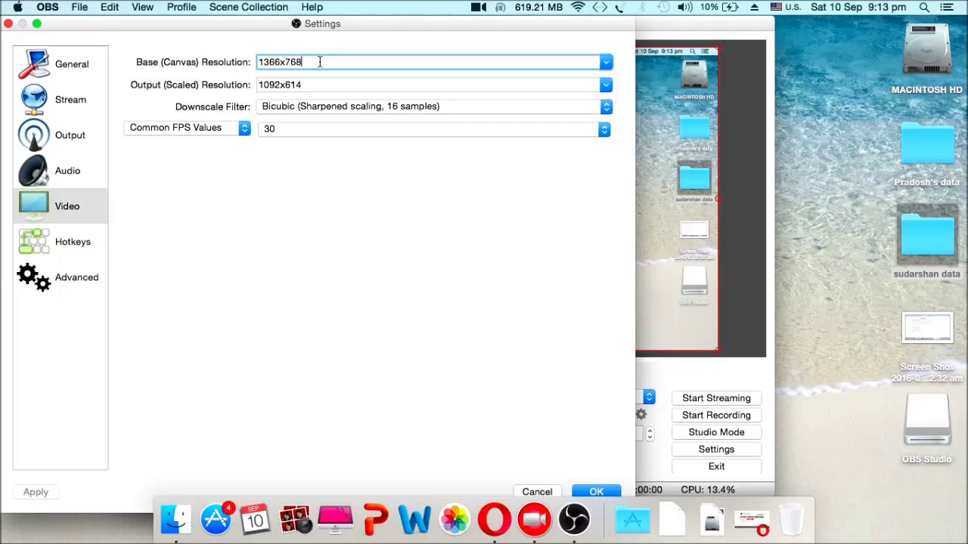
pyautogui.click(607, 64)
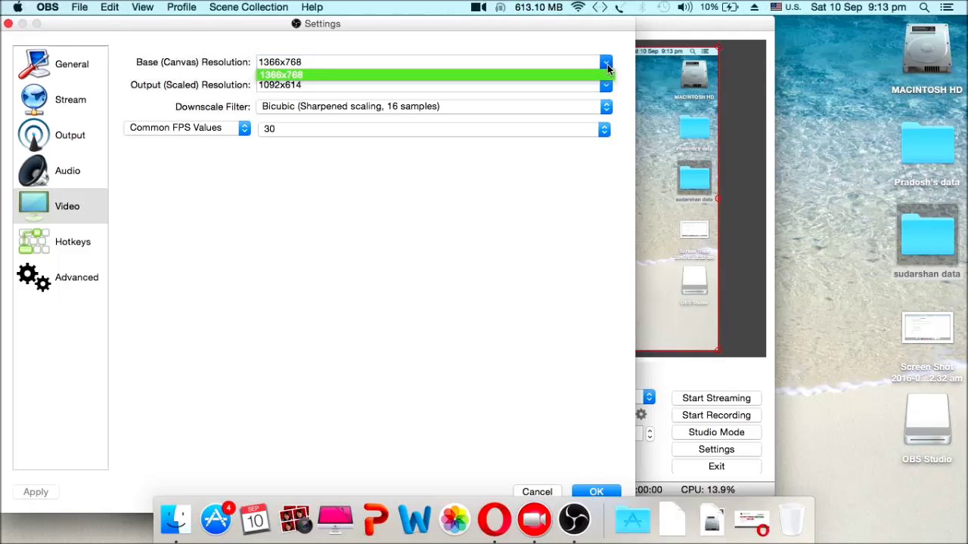
pyautogui.click(607, 73)
pyautogui.click(602, 85)
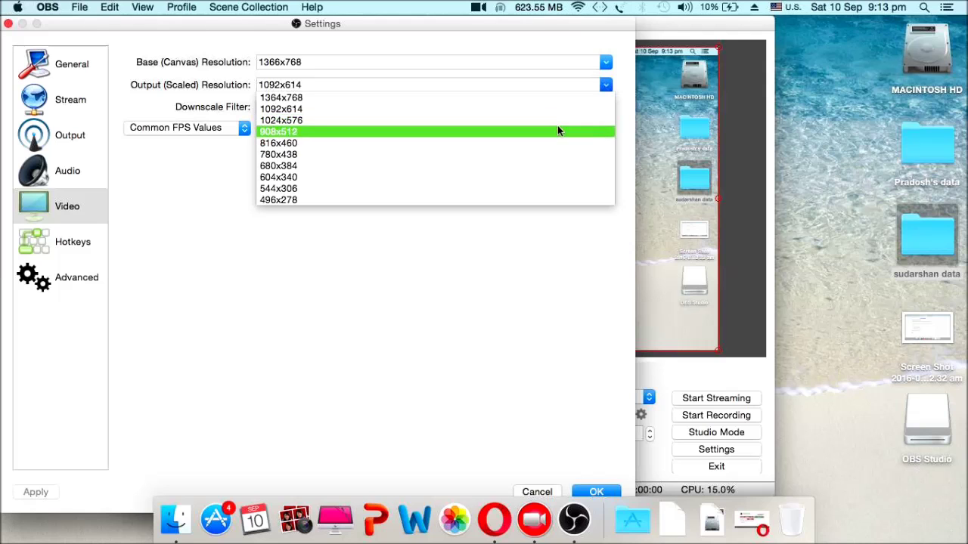
pyautogui.click(557, 130)
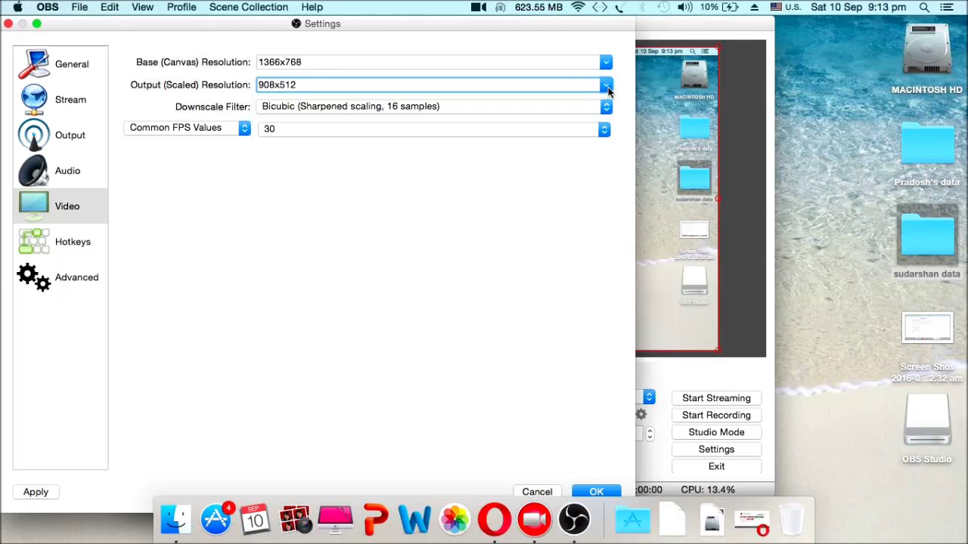
pyautogui.click(609, 87)
pyautogui.click(542, 119)
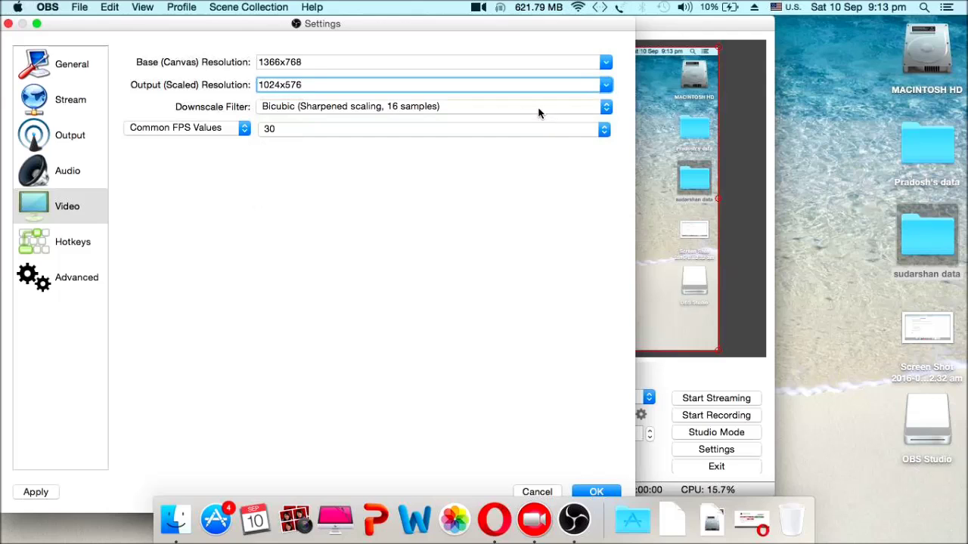
pyautogui.click(608, 88)
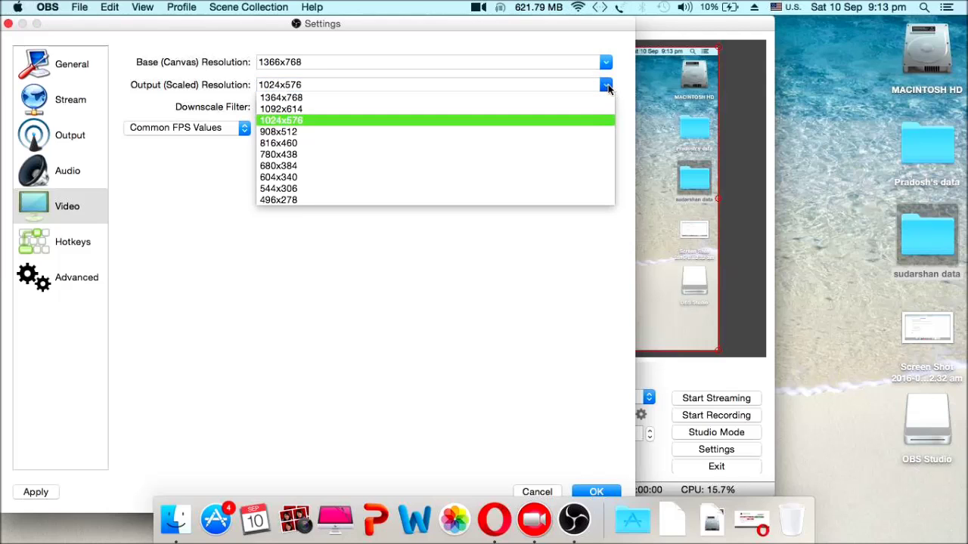
pyautogui.click(609, 87)
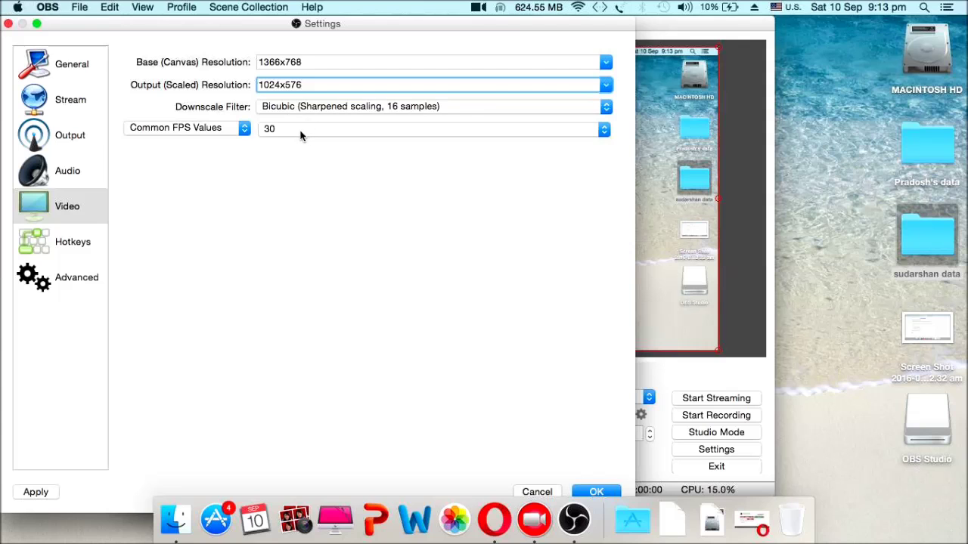
# - Review the Hotkeys and Advanced pages, then close Settings and save the changes
pyautogui.click(56, 242)
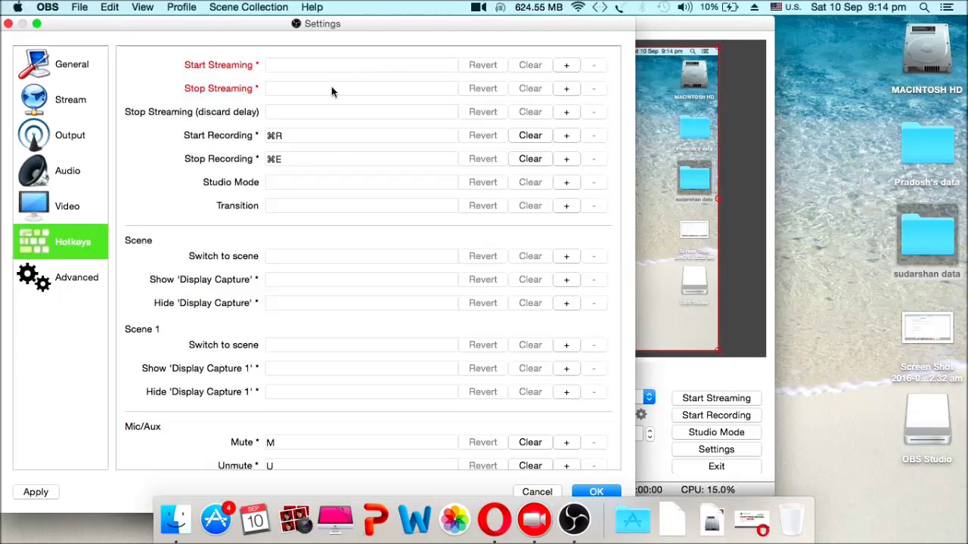
pyautogui.click(87, 285)
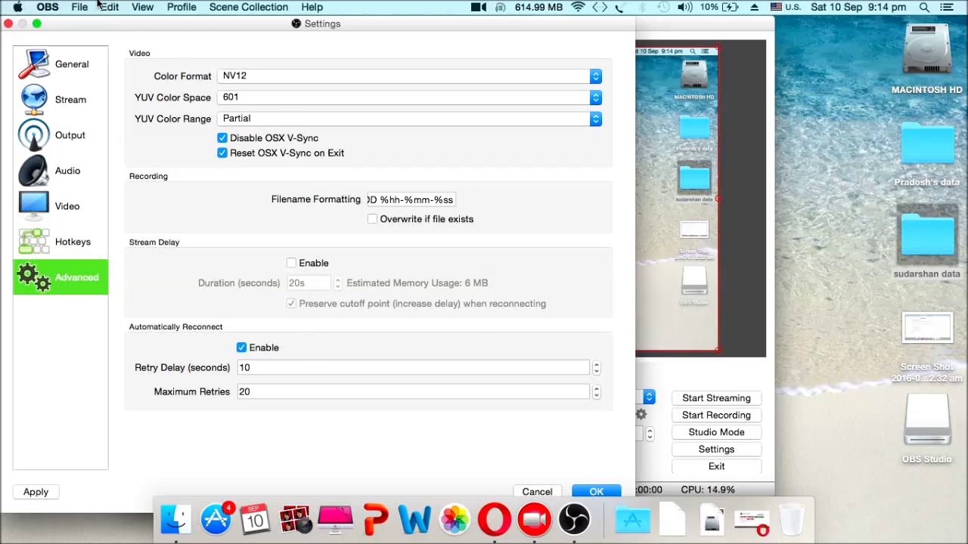
pyautogui.click(9, 25)
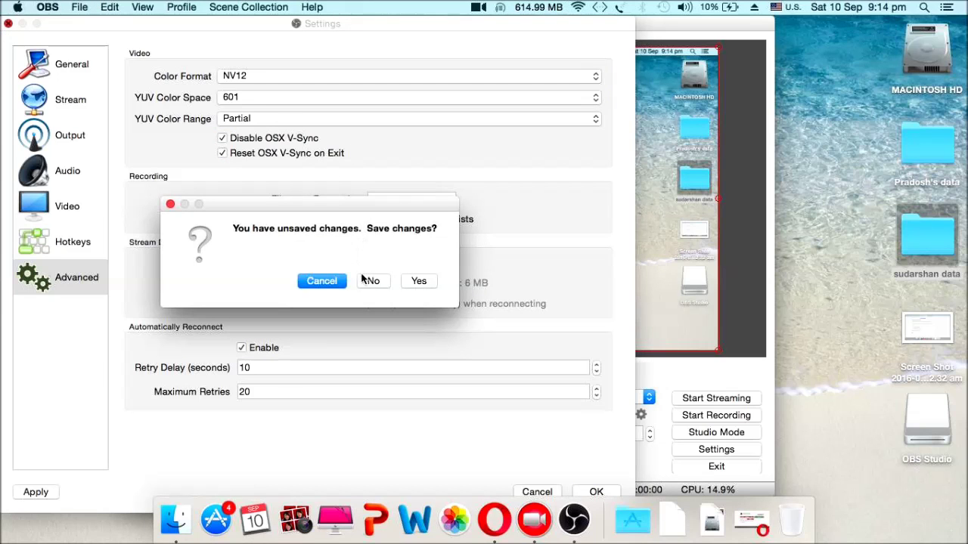
pyautogui.click(420, 282)
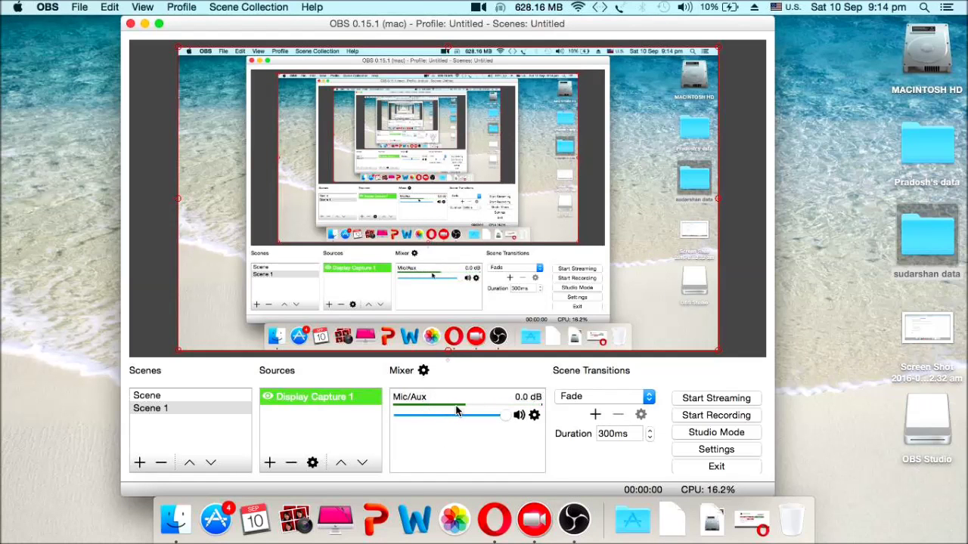
# - Lower the Mic/Aux volume, start recording, and close the OBS website tab in Opera
pyautogui.moveTo(505, 416)
pyautogui.mouseDown()
pyautogui.moveTo(467, 428)
pyautogui.moveTo(501, 435)
pyautogui.mouseUp()
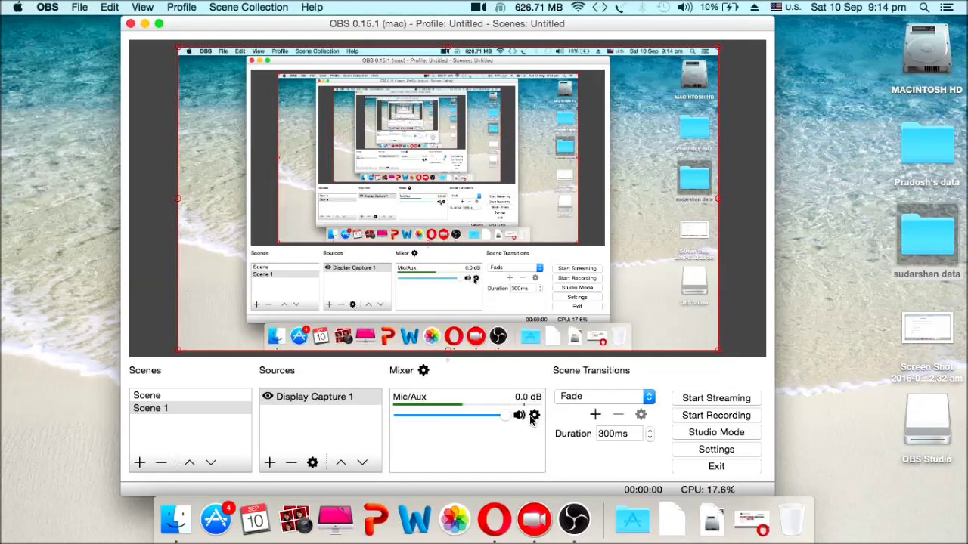
pyautogui.click(710, 418)
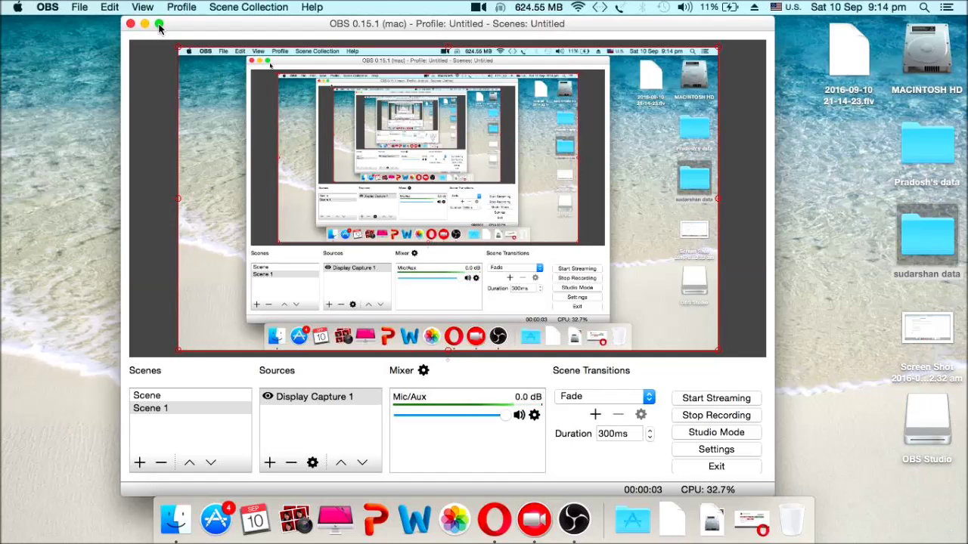
pyautogui.press('super+m')
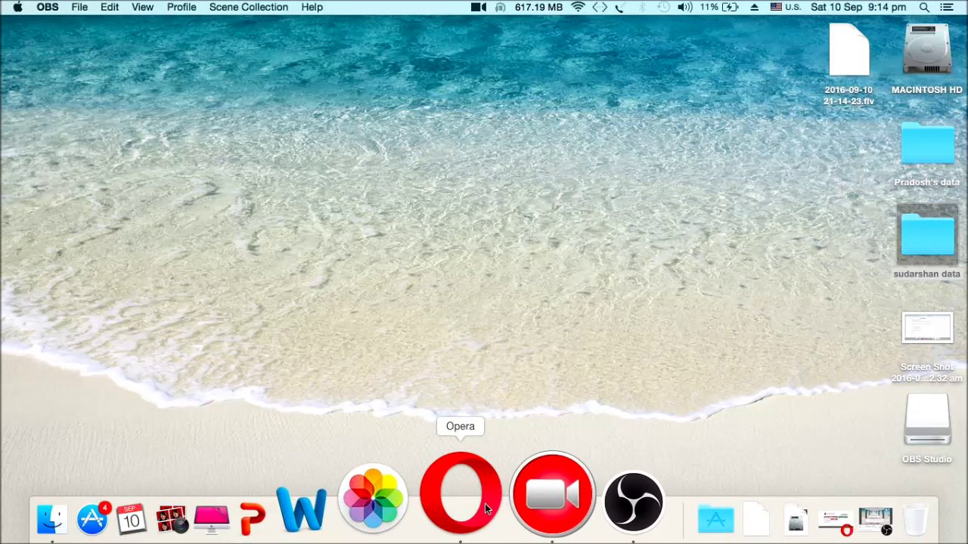
pyautogui.click(458, 490)
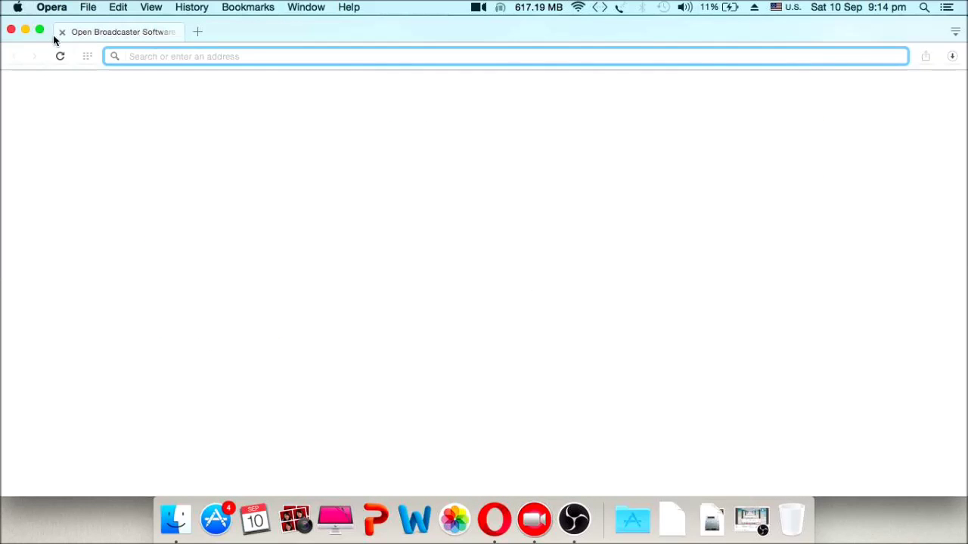
pyautogui.click(62, 33)
pyautogui.click(62, 34)
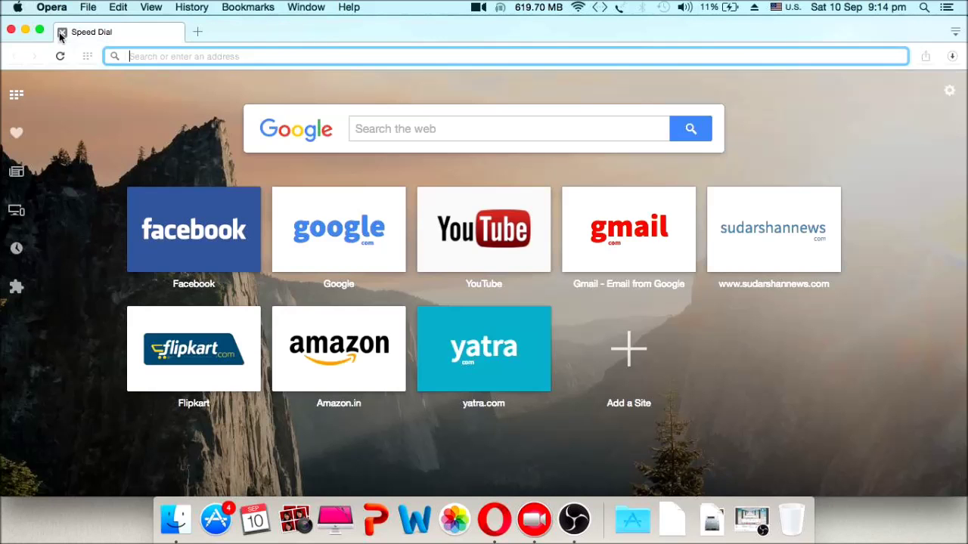
# - Return to OBS and stop the recording after about twenty seconds
pyautogui.click(25, 30)
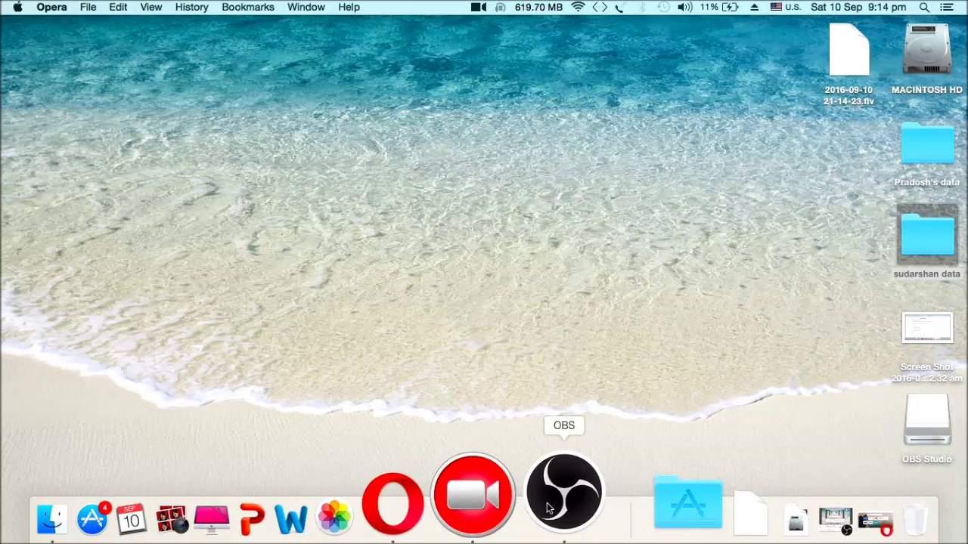
pyautogui.click(575, 492)
pyautogui.click(675, 416)
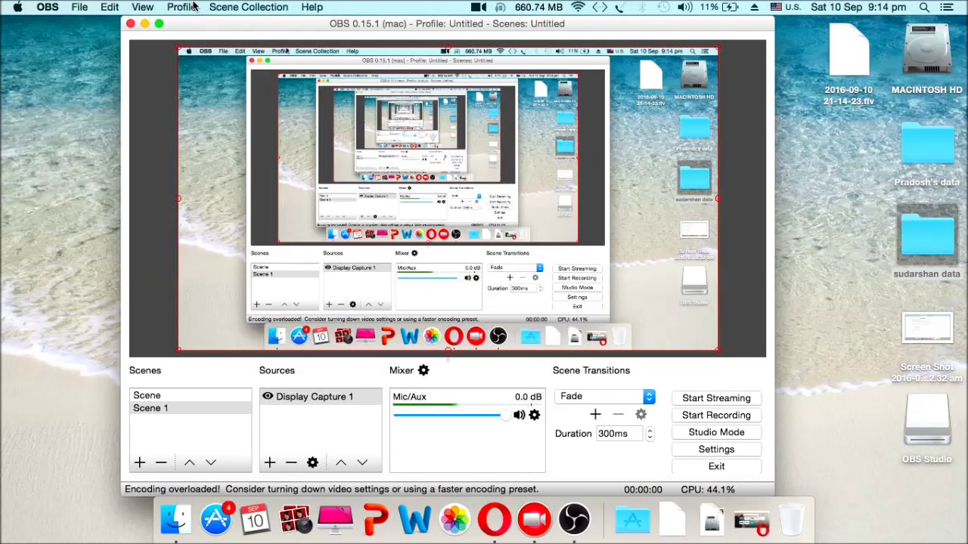
pyautogui.click(81, 8)
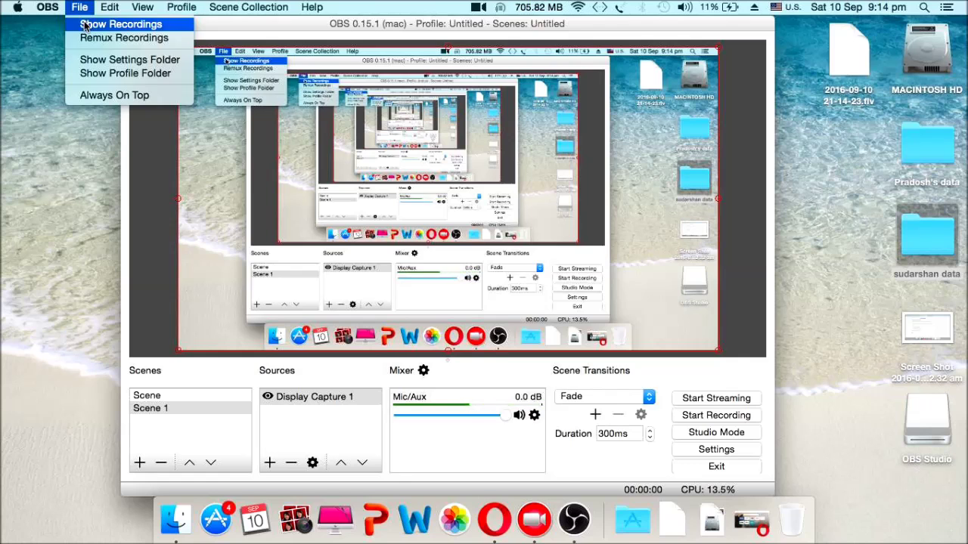
pyautogui.click(85, 25)
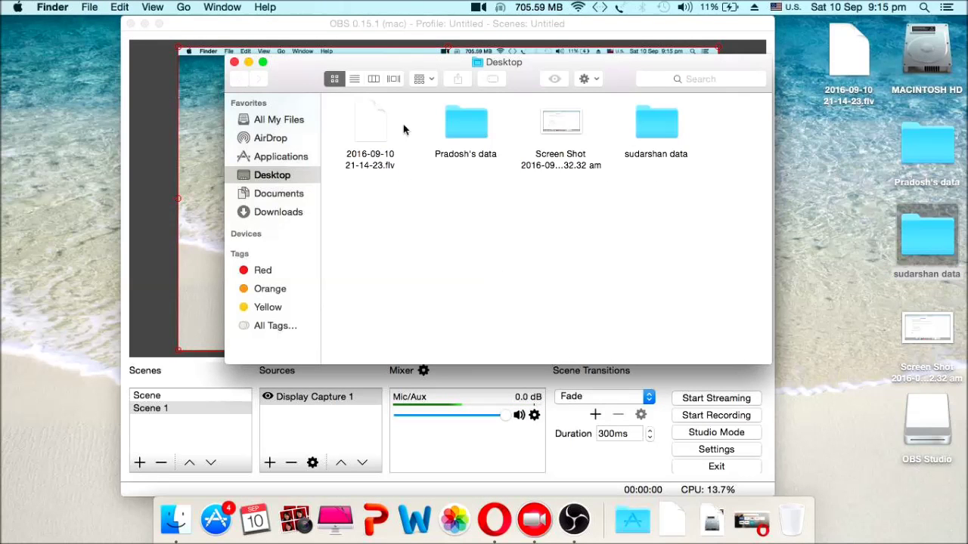
pyautogui.click(378, 129)
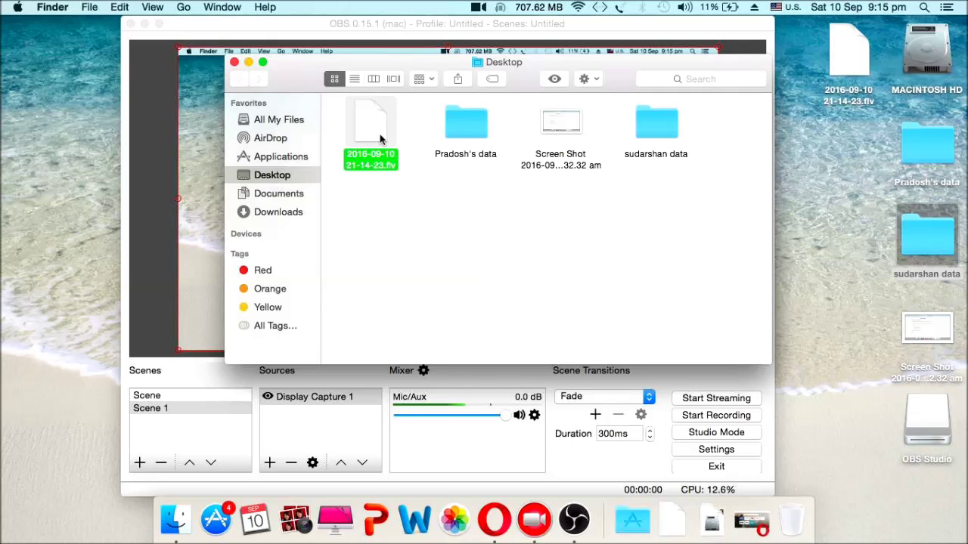
pyautogui.press('space')
pyautogui.press('space')
pyautogui.click(234, 62)
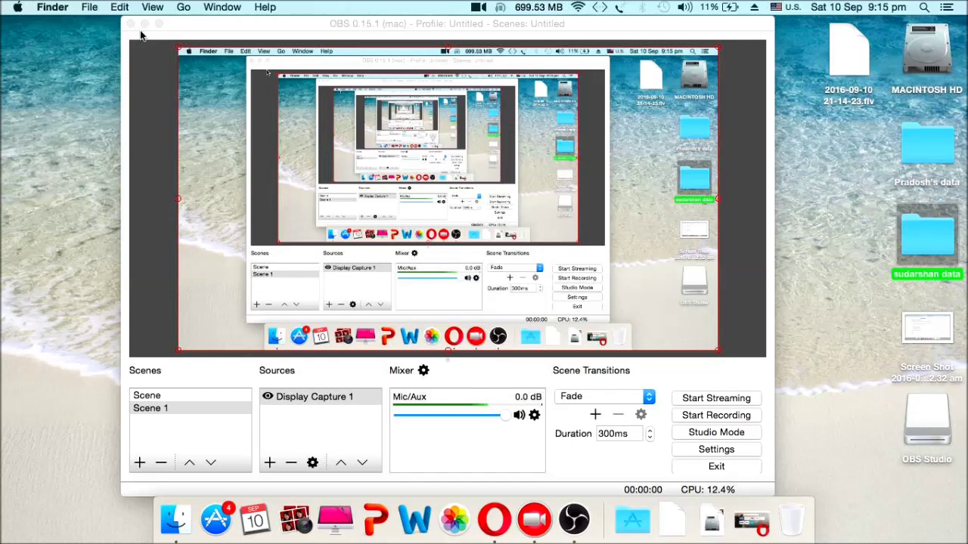
# - Review the Video, Advanced, Hotkeys and Audio settings, then set Output recording format to mp4
pyautogui.click(677, 446)
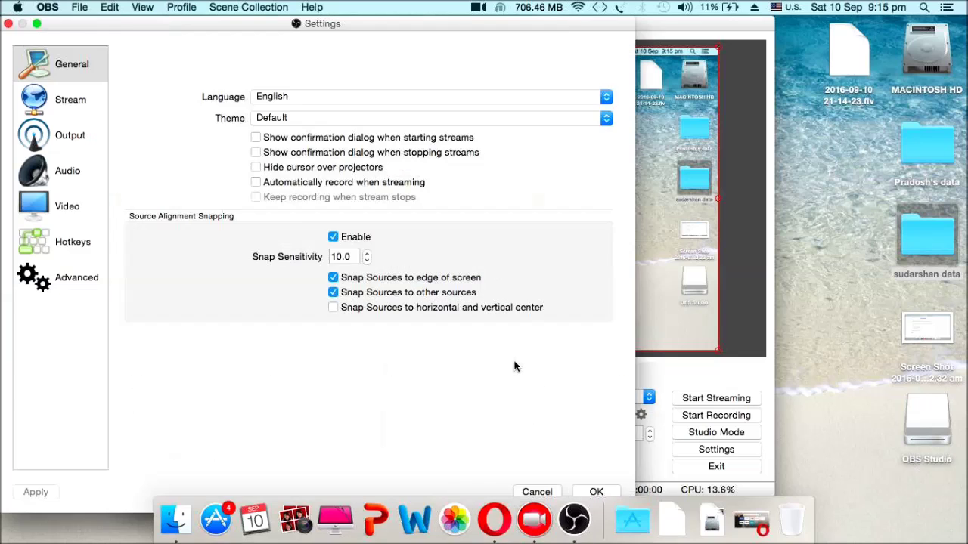
pyautogui.click(57, 203)
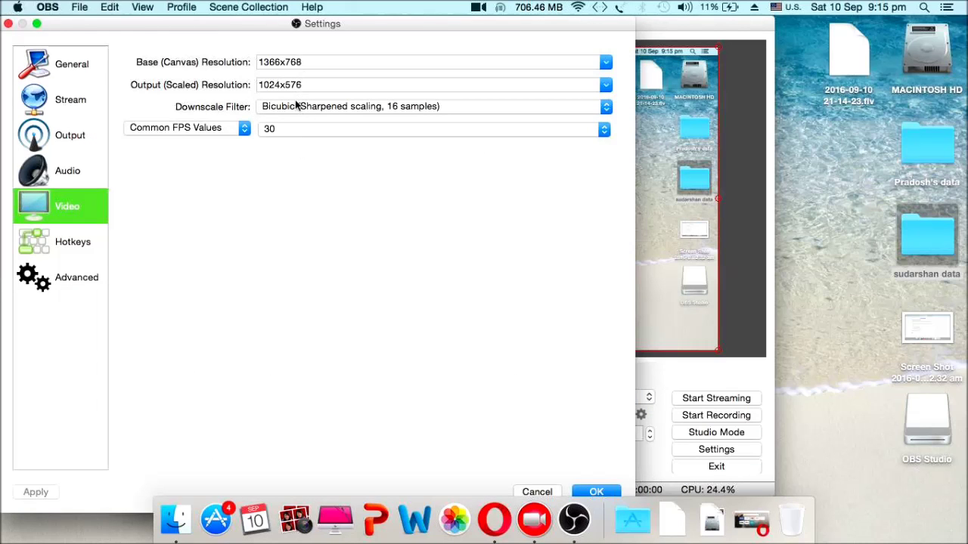
pyautogui.click(97, 268)
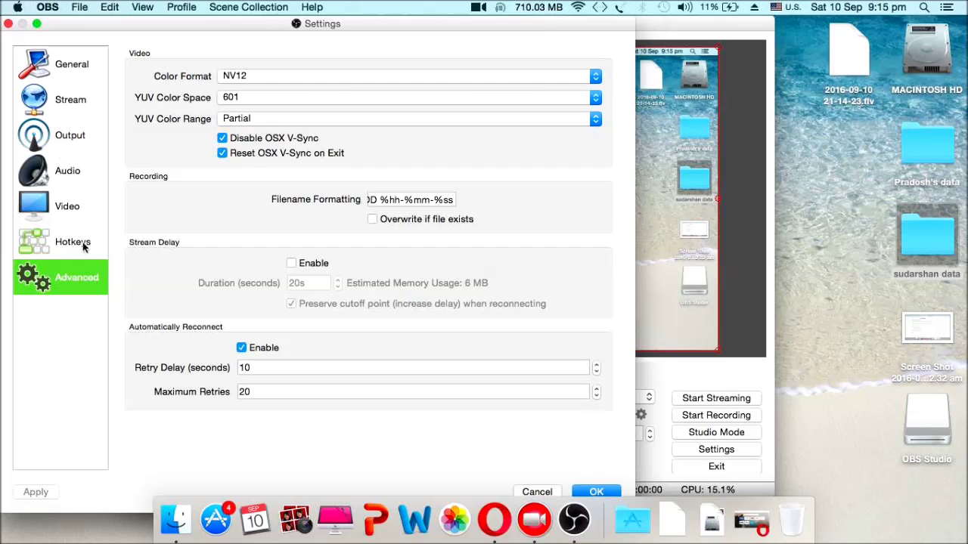
pyautogui.click(85, 244)
pyautogui.click(90, 158)
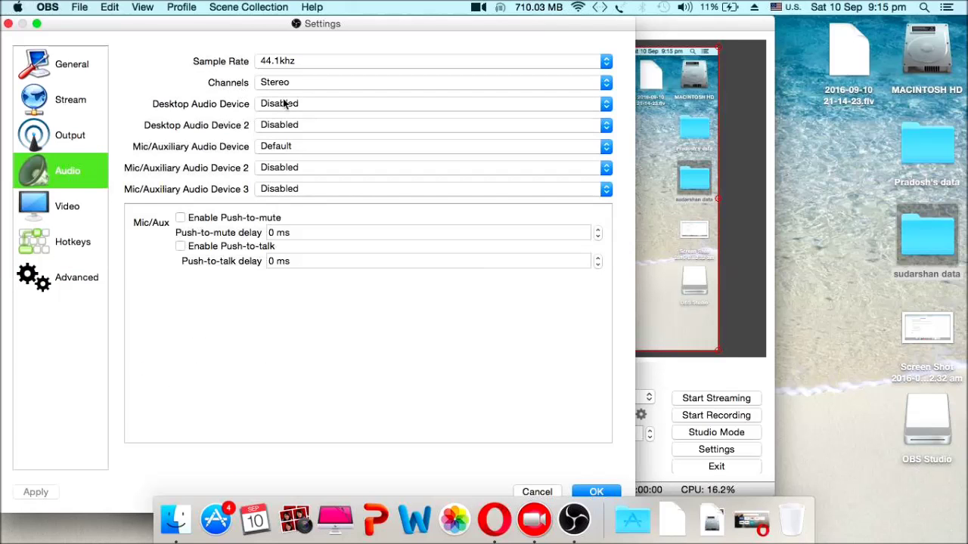
pyautogui.click(68, 135)
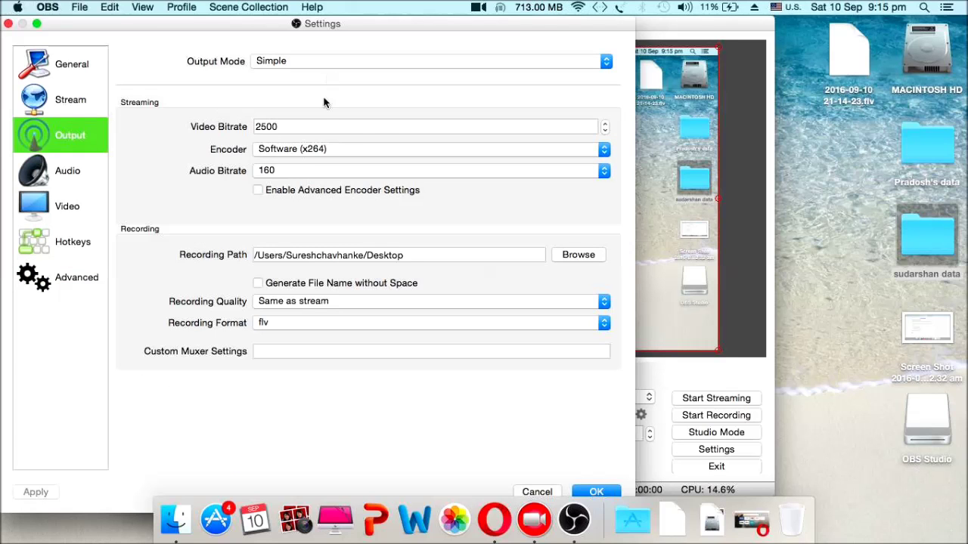
pyautogui.click(293, 333)
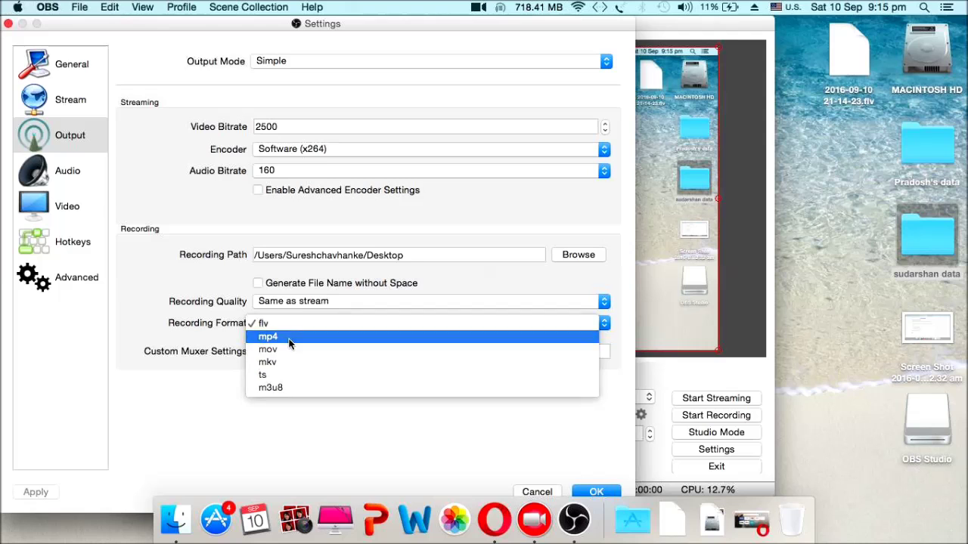
pyautogui.click(290, 337)
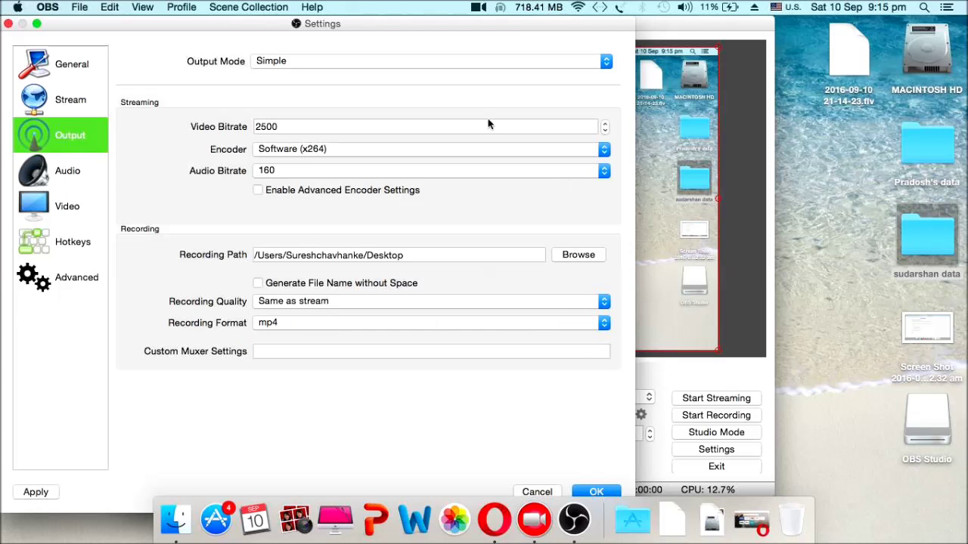
pyautogui.click(579, 488)
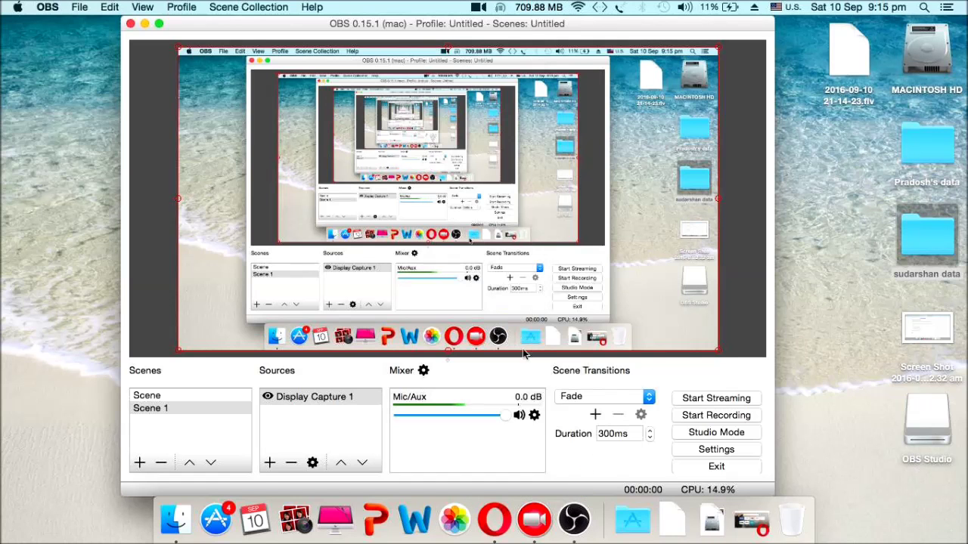
# - Record a test clip of opening Opera, adding a new tab and closing it
pyautogui.click(715, 422)
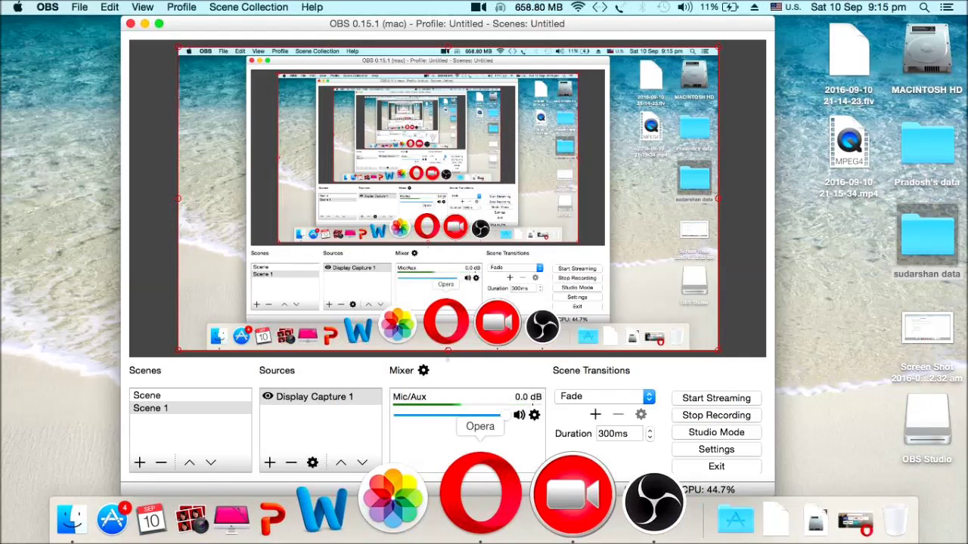
pyautogui.click(514, 507)
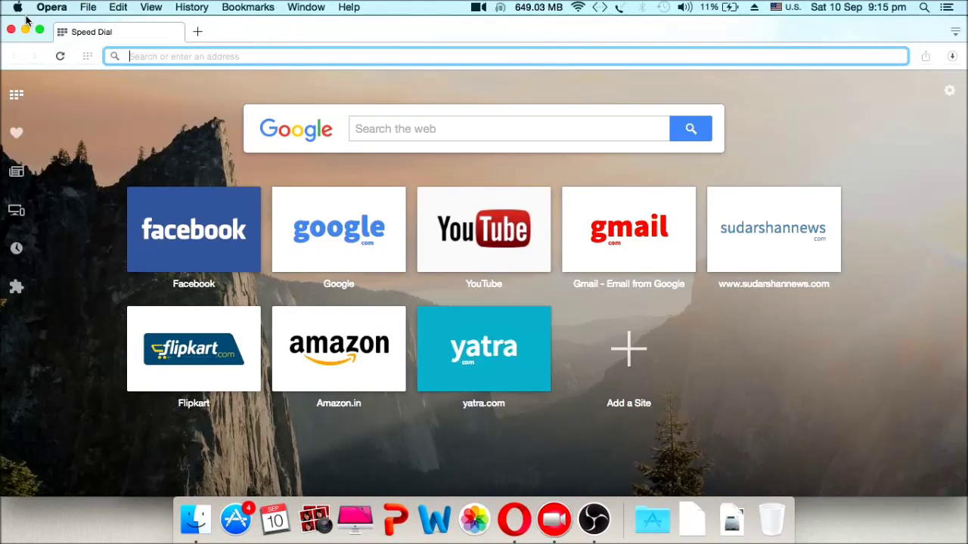
pyautogui.press('super+t')
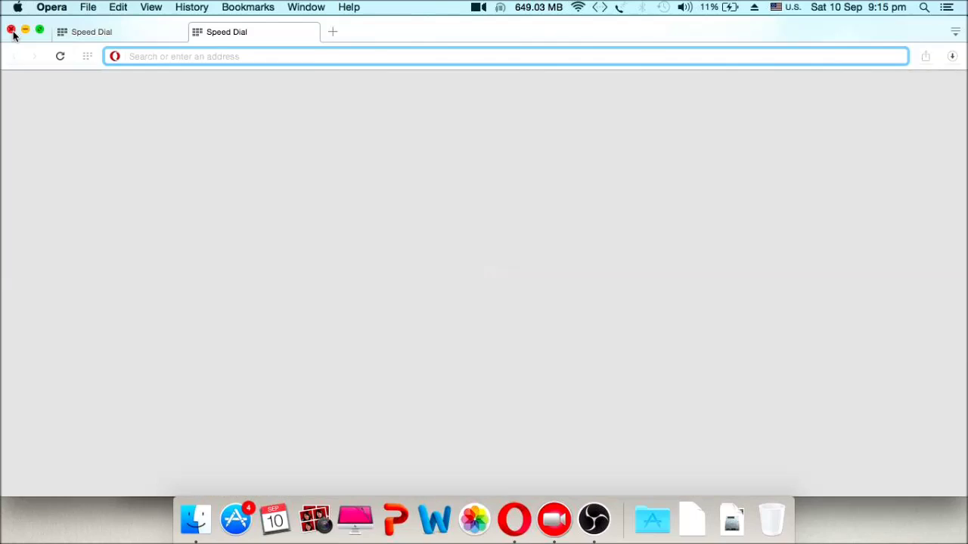
pyautogui.click(12, 31)
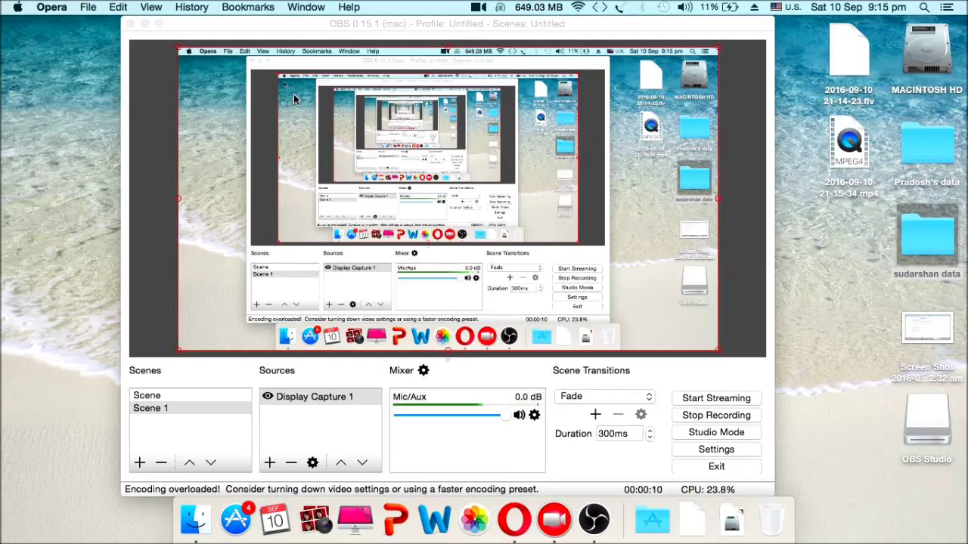
pyautogui.click(688, 417)
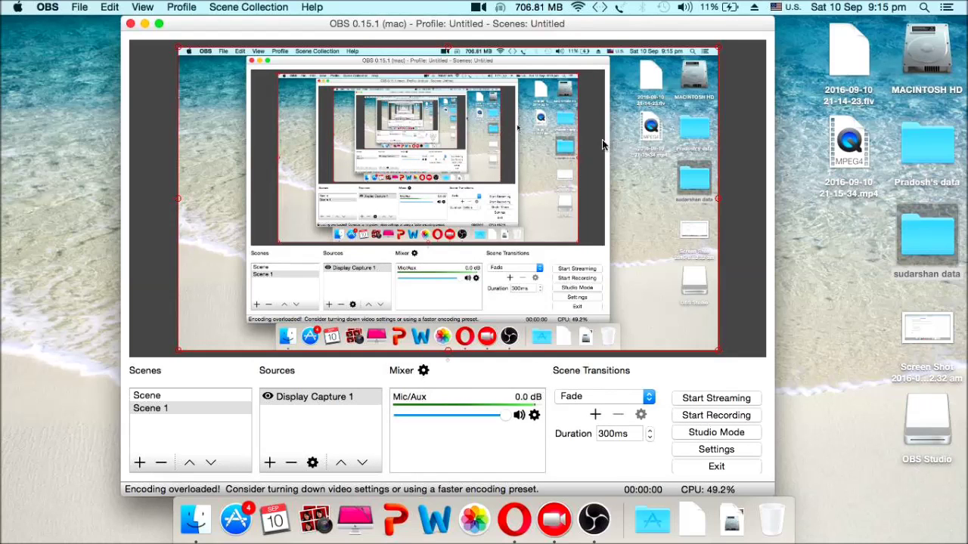
pyautogui.click(716, 415)
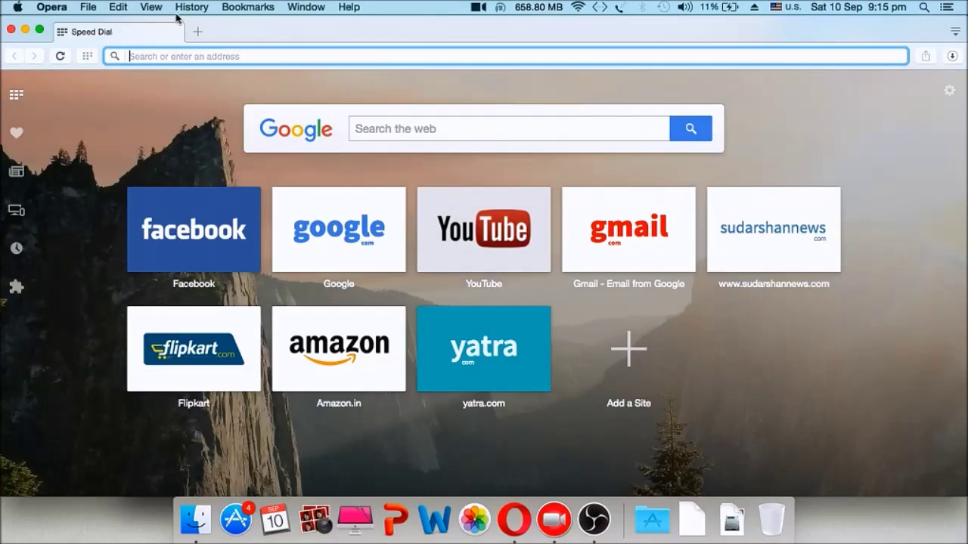
pyautogui.press('super+n')
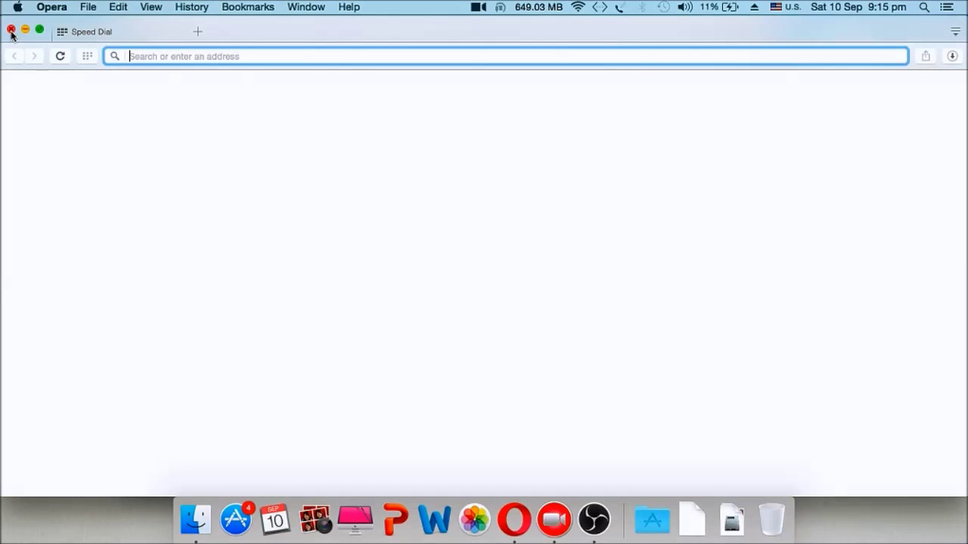
pyautogui.press('super+t')
pyautogui.click(13, 30)
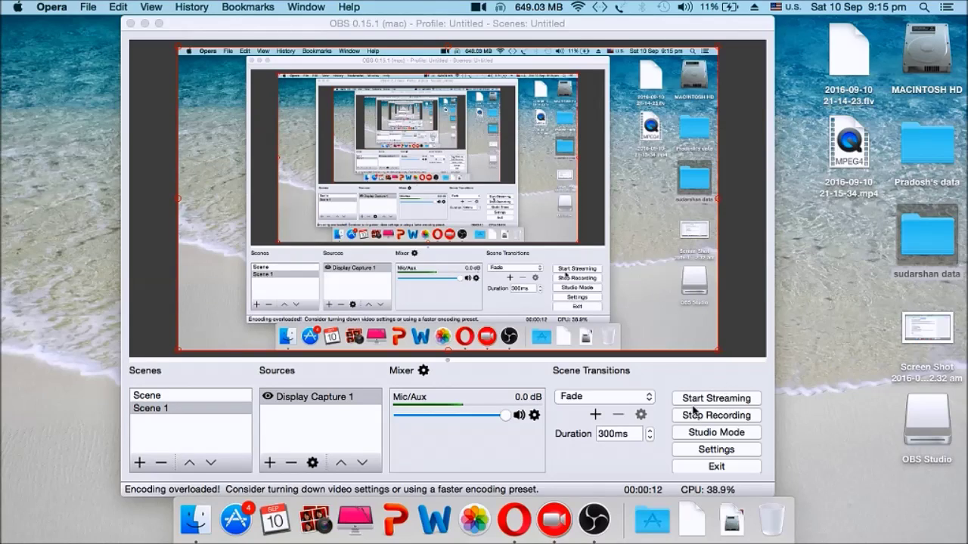
pyautogui.click(716, 415)
pyautogui.click(80, 7)
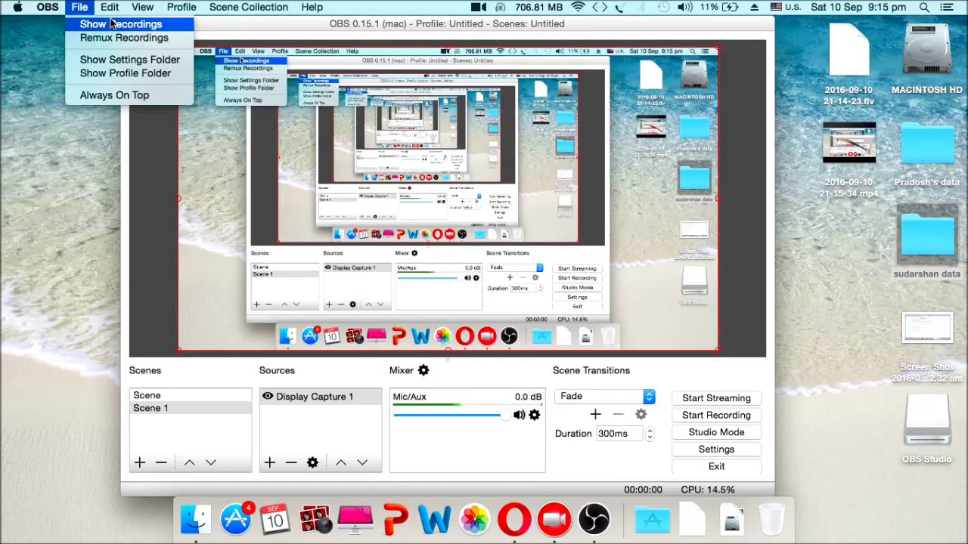
pyautogui.click(110, 23)
pyautogui.press('super+n')
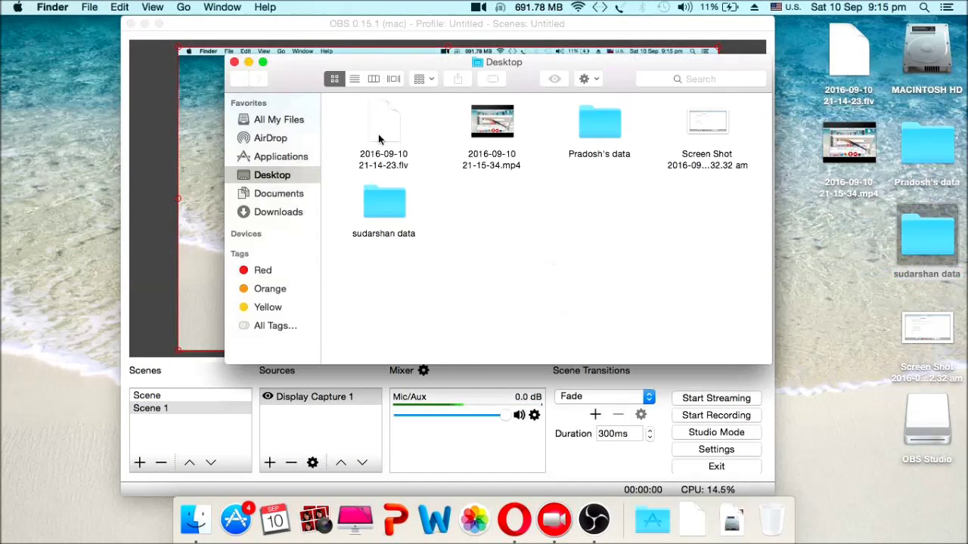
pyautogui.click(493, 133)
pyautogui.moveTo(492, 122)
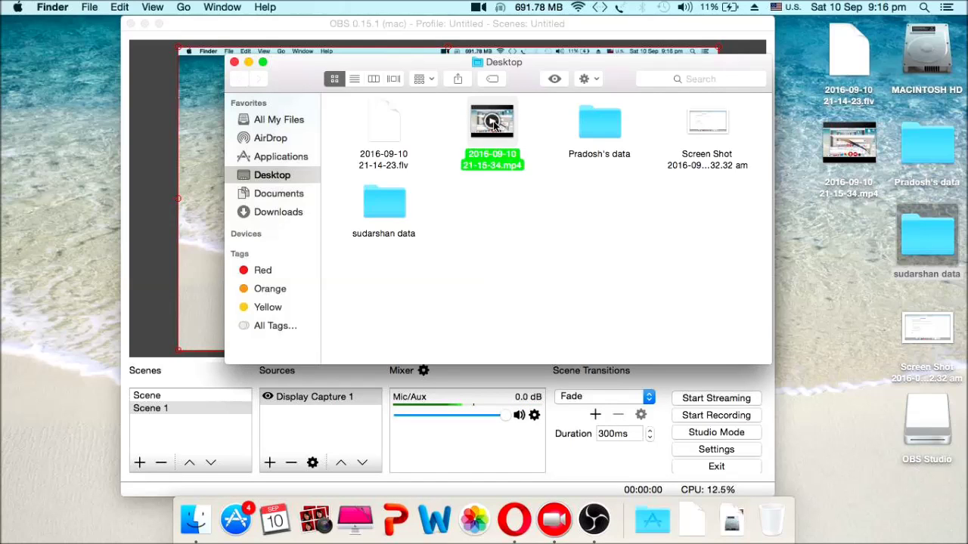
pyautogui.press('space')
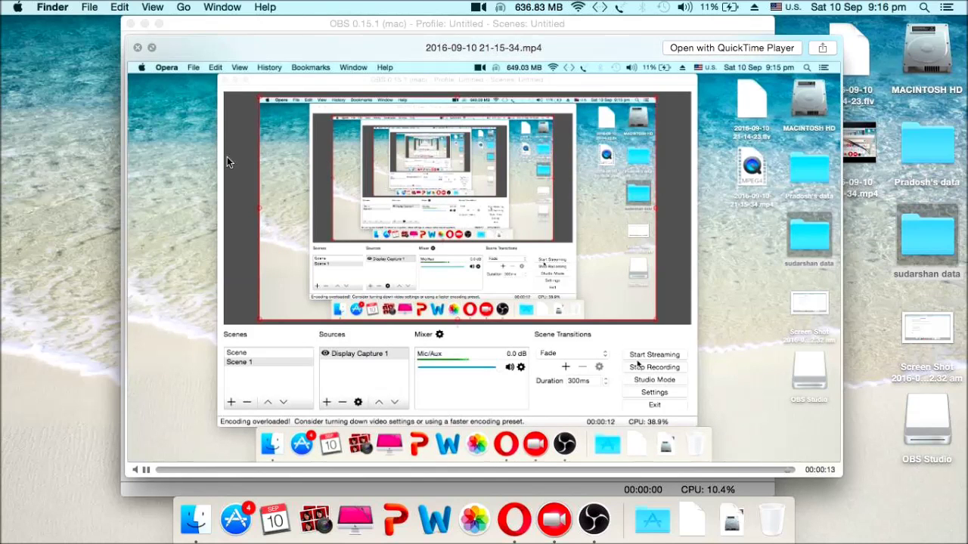
pyautogui.press('space')
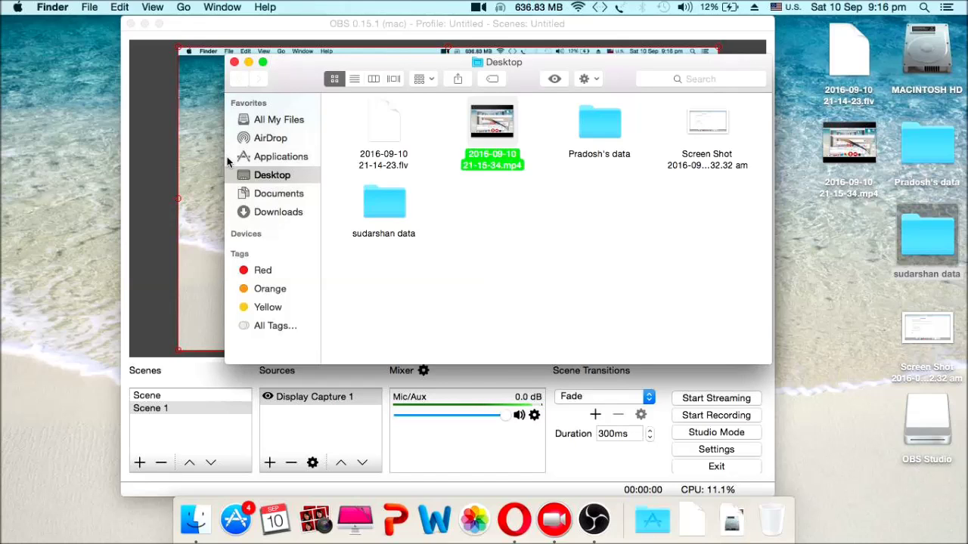
pyautogui.click(249, 61)
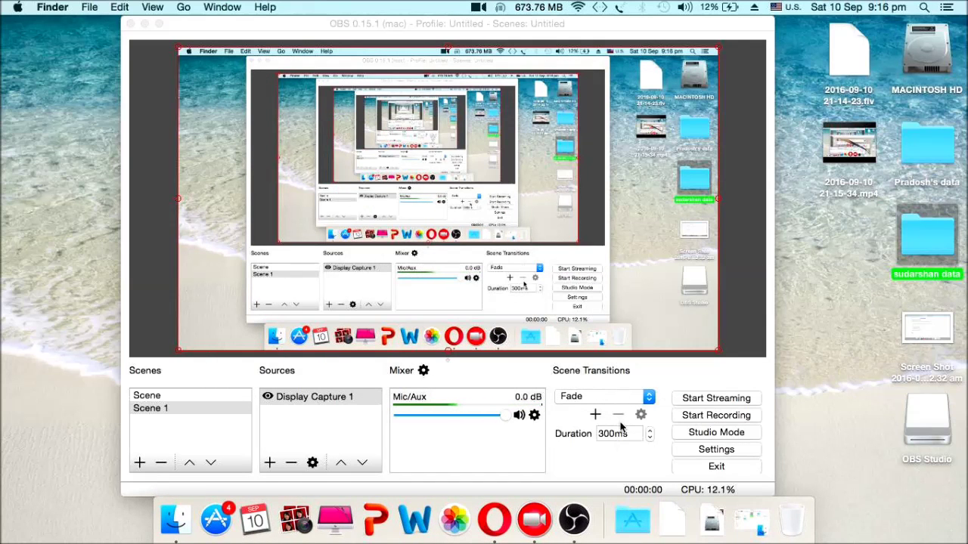
# - Minimize OBS, restore it from the Dock, then quit it with Cmd+Q
pyautogui.click(144, 24)
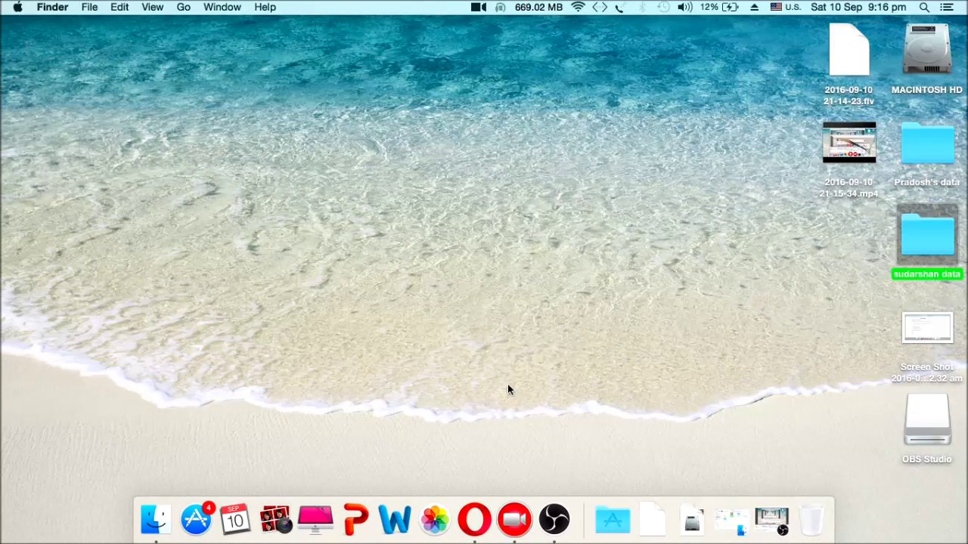
pyautogui.click(556, 534)
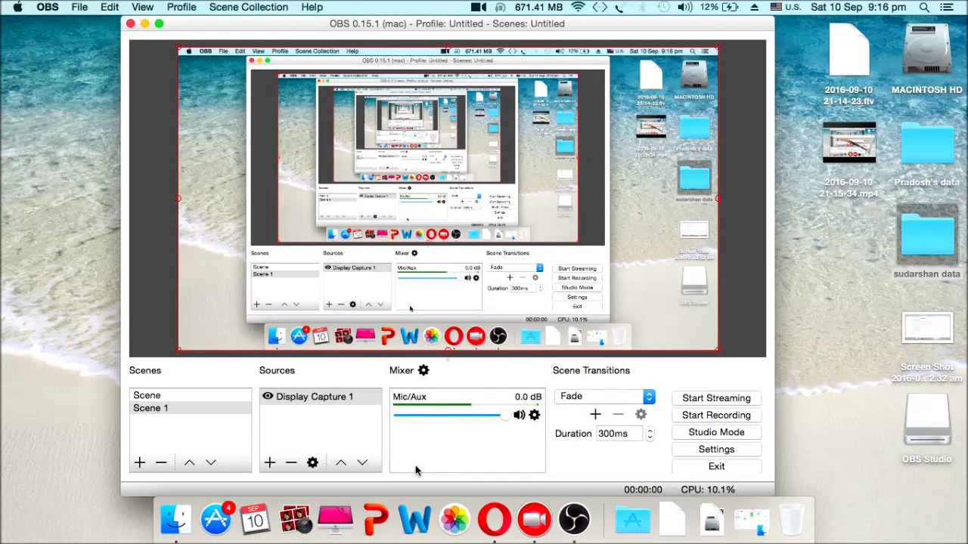
pyautogui.press('super+q')
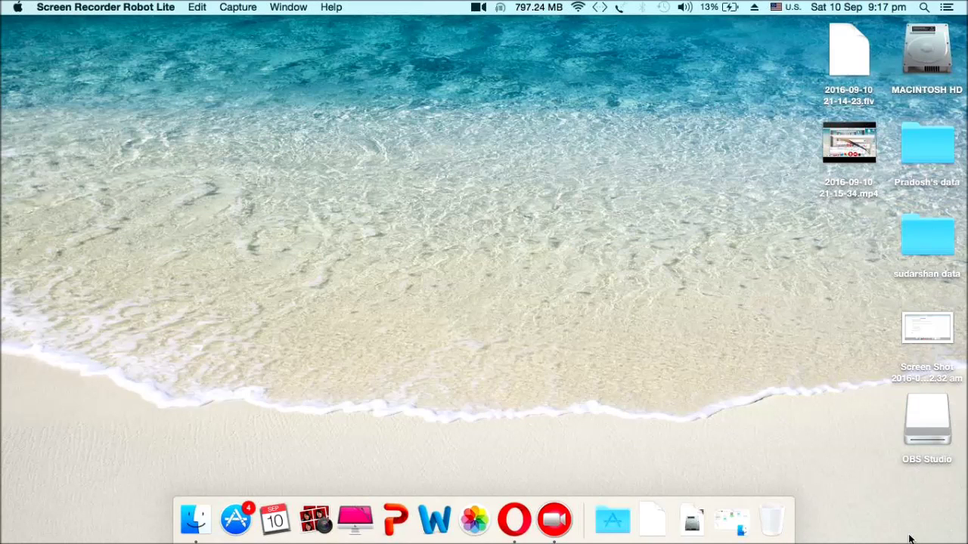